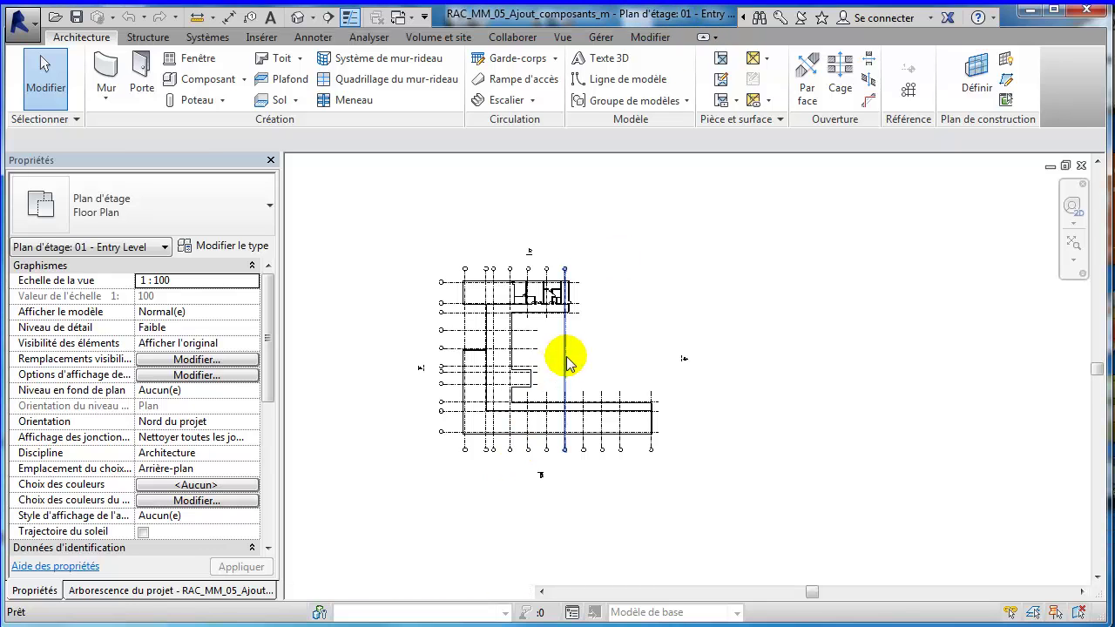
- Start placing a component and load the M_Table-Dining Round w Chairs family from the Families folder
scroll(495, 274, up, 3)
scroll(508, 303, up, 6)
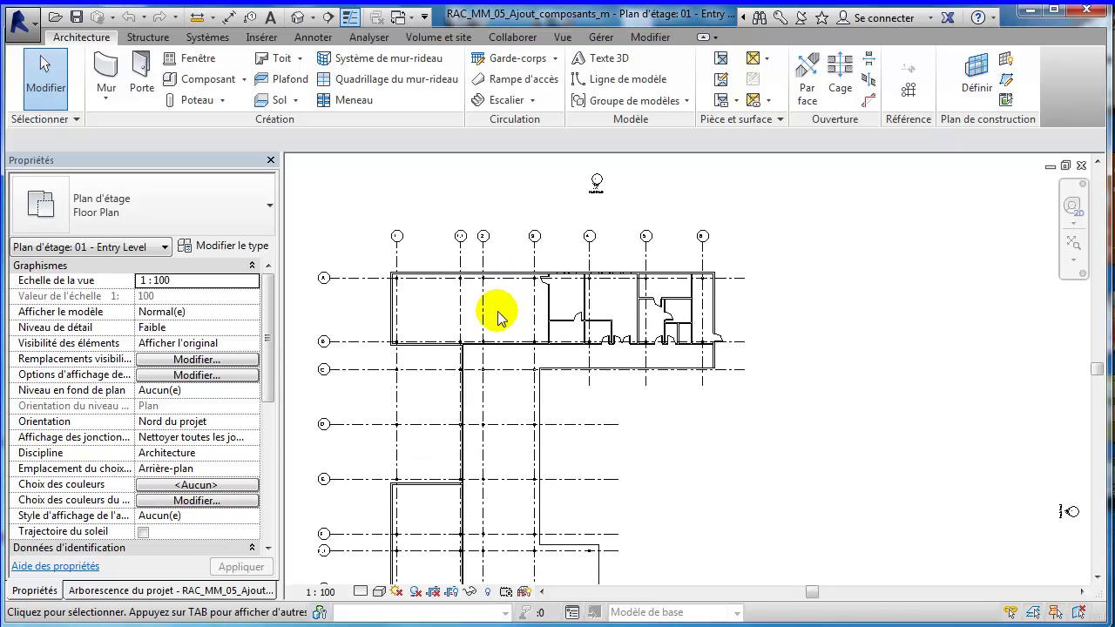
middle_drag(492, 316, 604, 333)
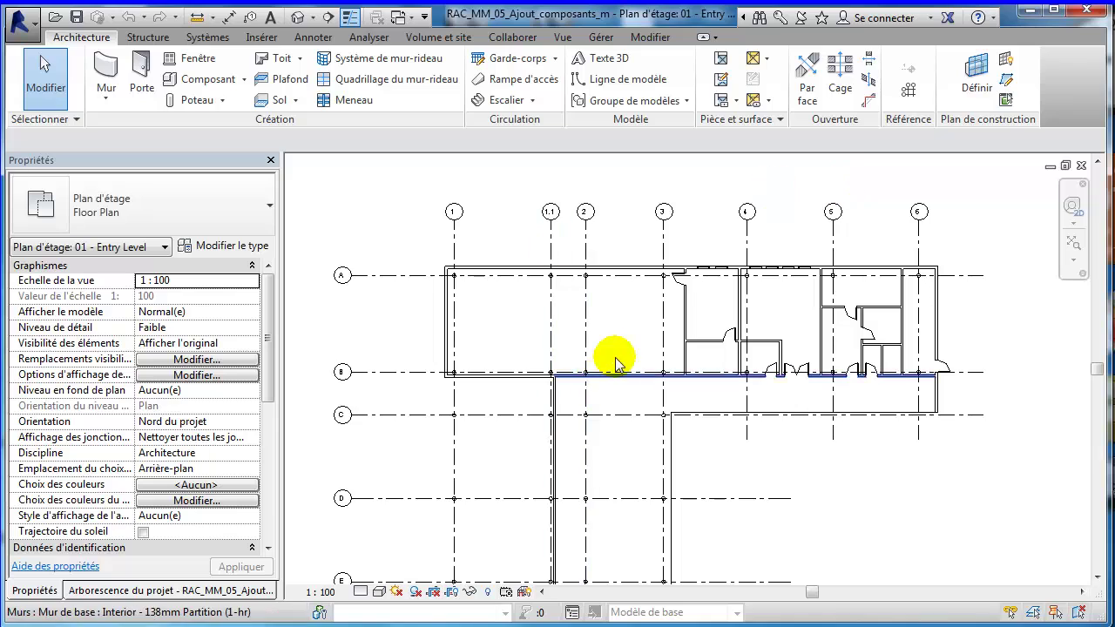
scroll(610, 318, up, 2)
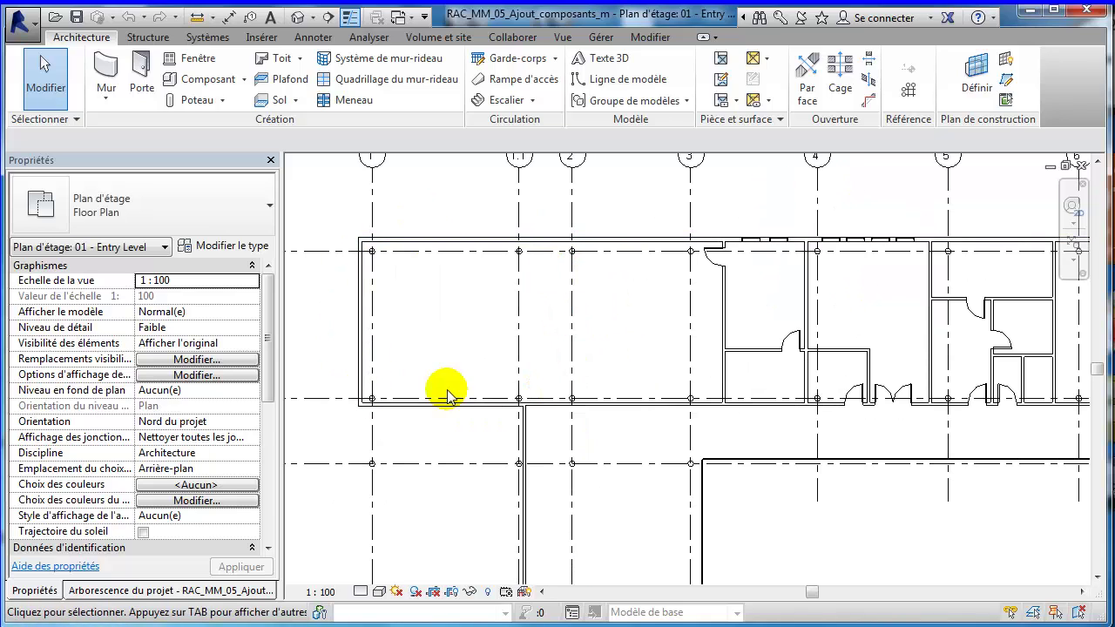
middle_drag(478, 331, 514, 329)
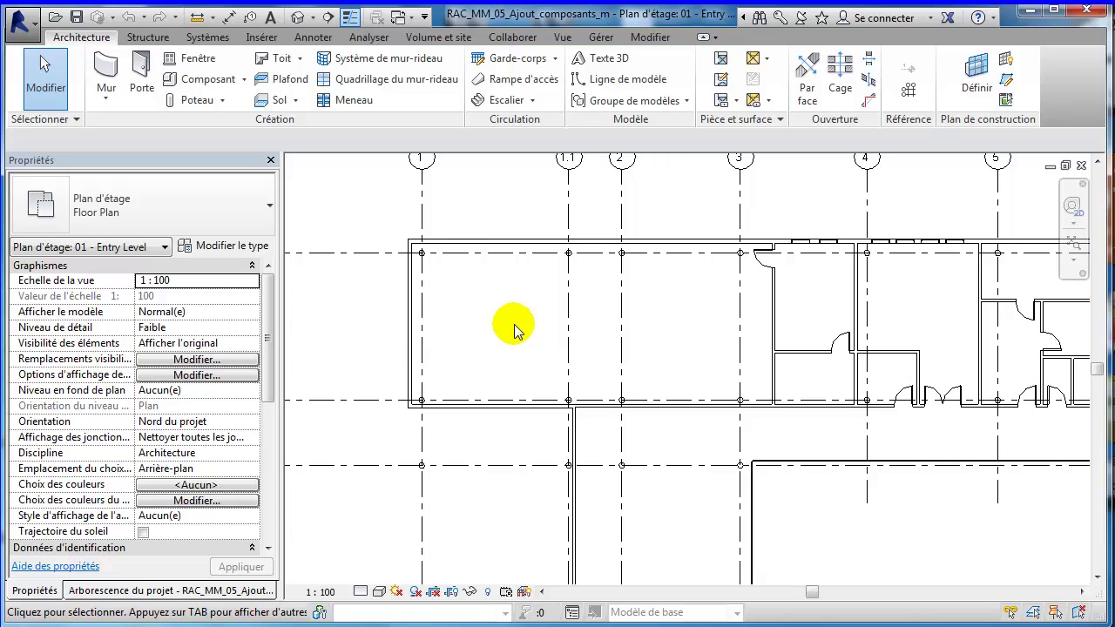
scroll(545, 315, down, 2)
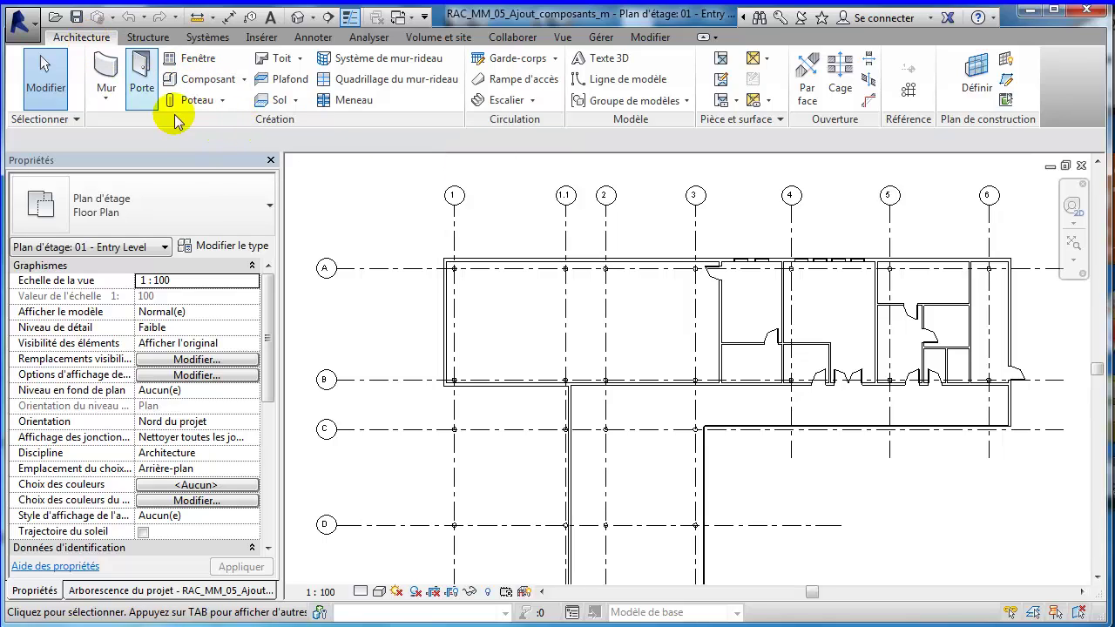
click(207, 81)
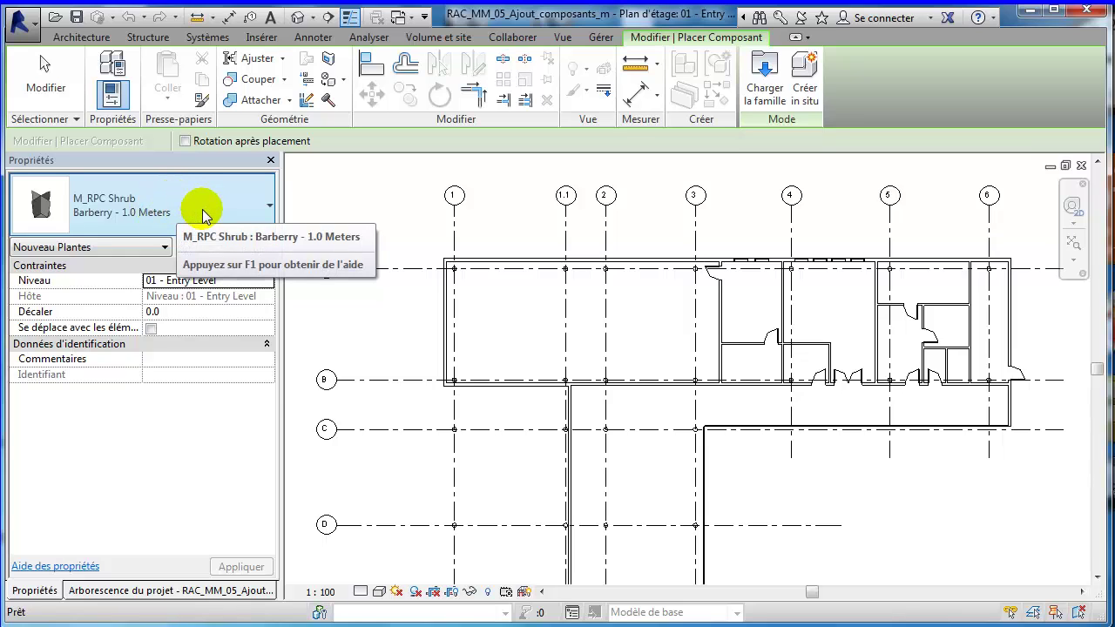
click(215, 213)
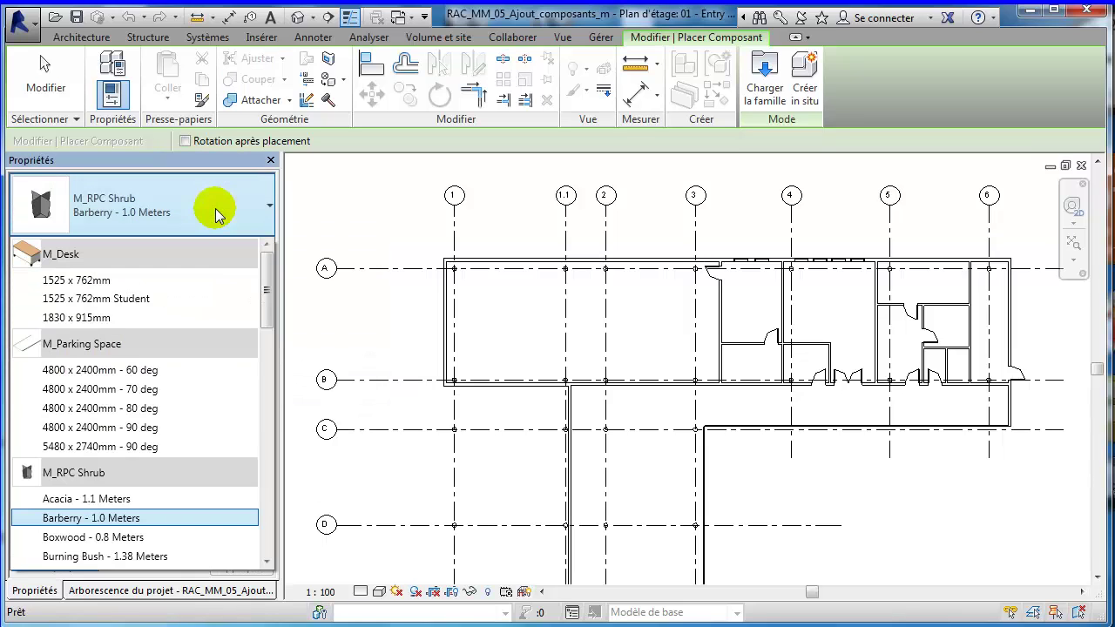
drag(269, 287, 278, 256)
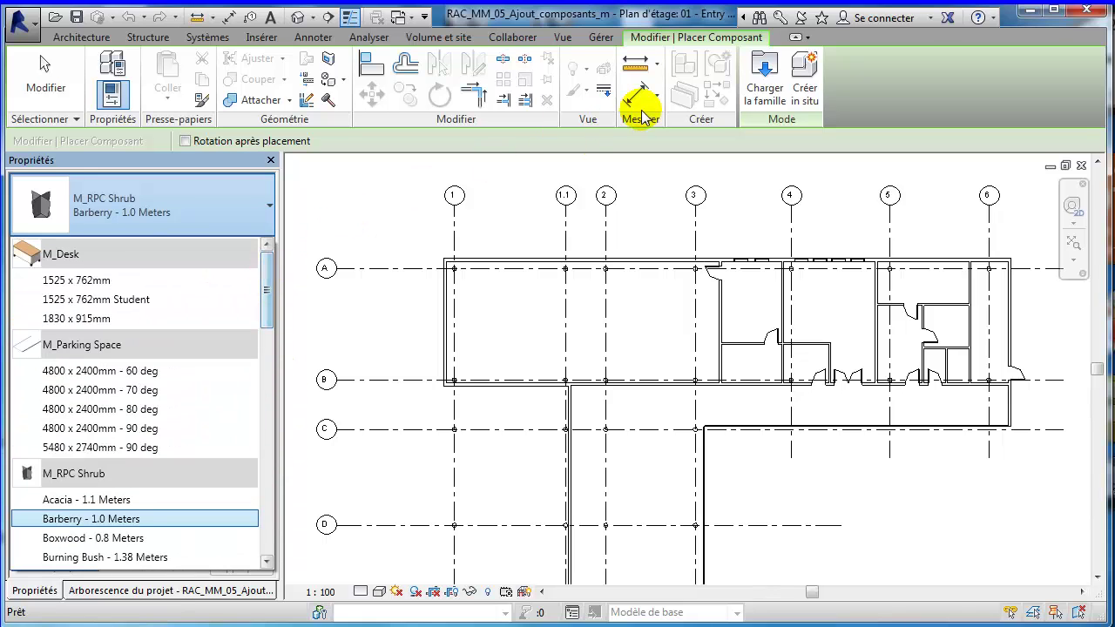
click(765, 83)
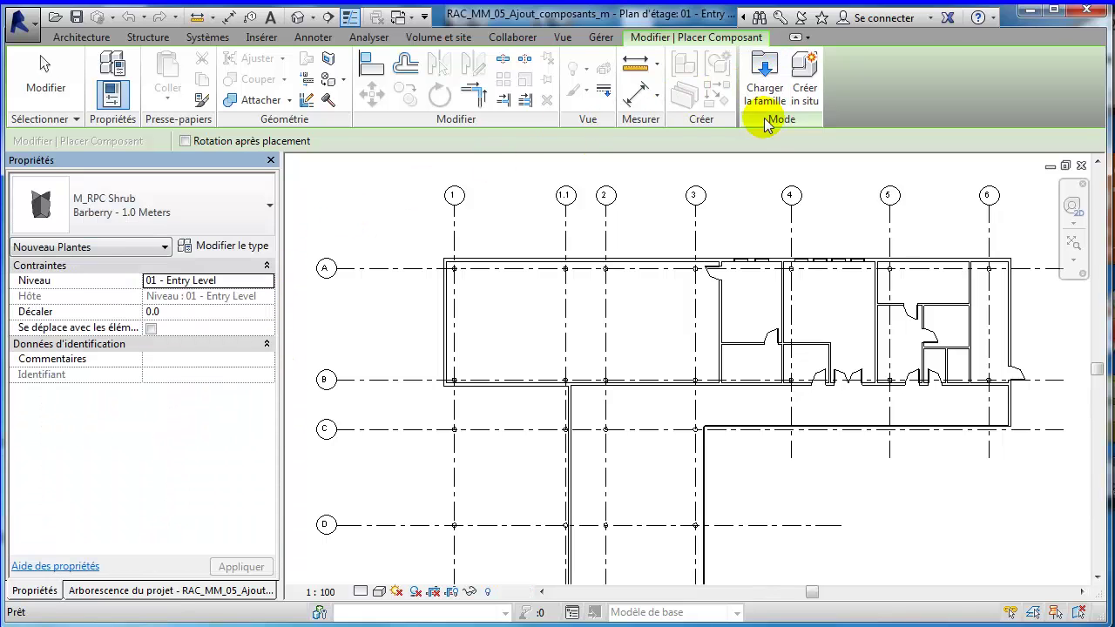
click(770, 94)
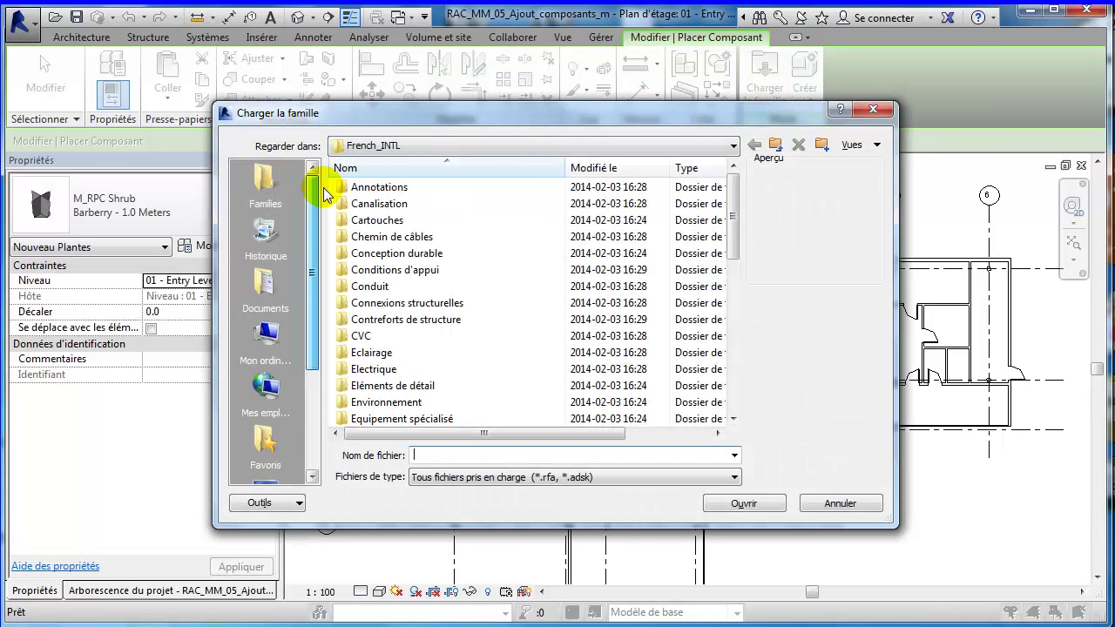
click(264, 187)
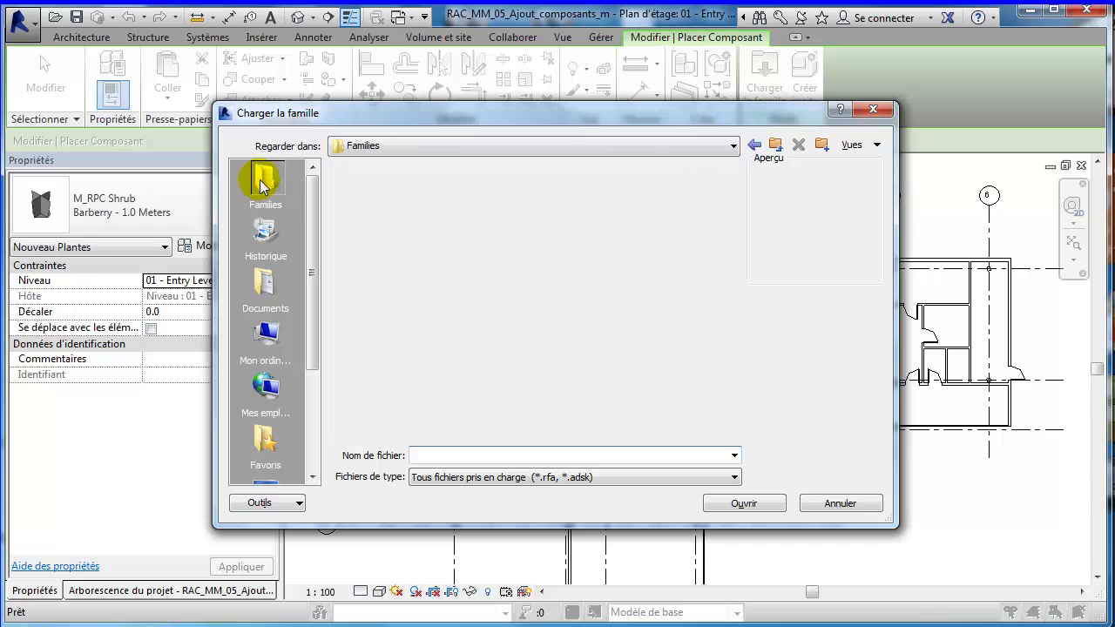
double_click(375, 187)
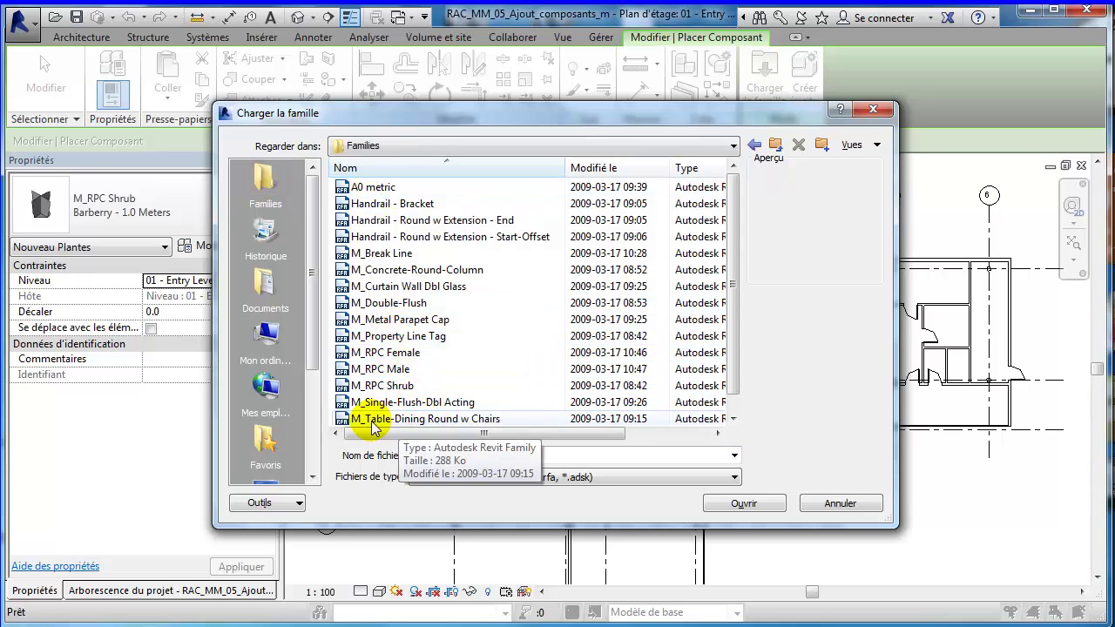
click(465, 422)
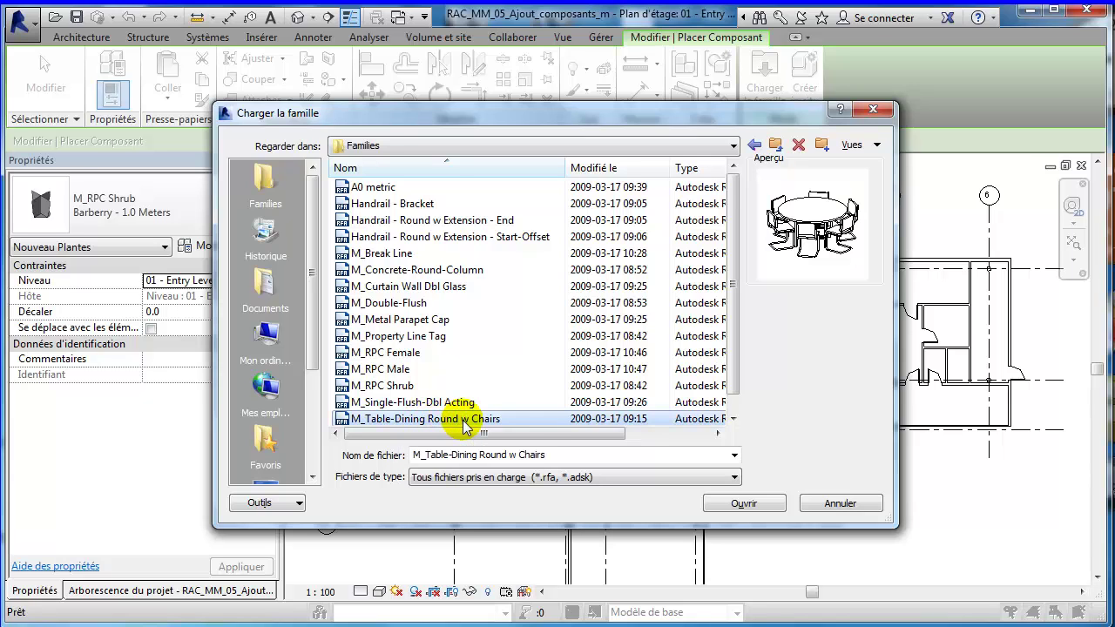
click(736, 507)
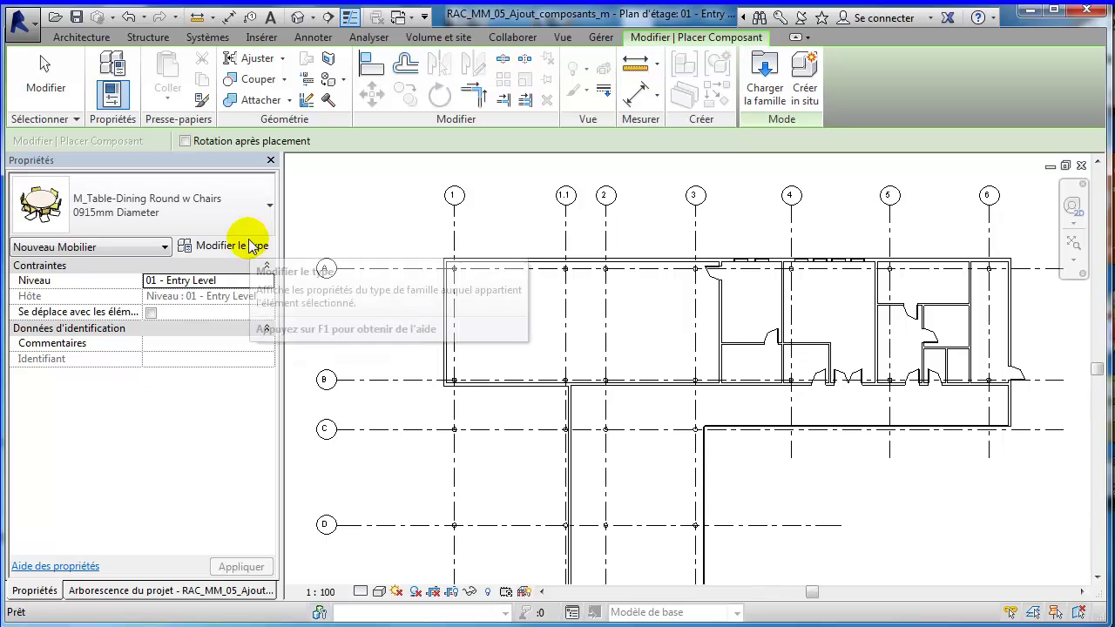
- Place one 0915mm Diameter round dining table near grid intersection A-1, centred about 1400 mm below the north wall
click(191, 213)
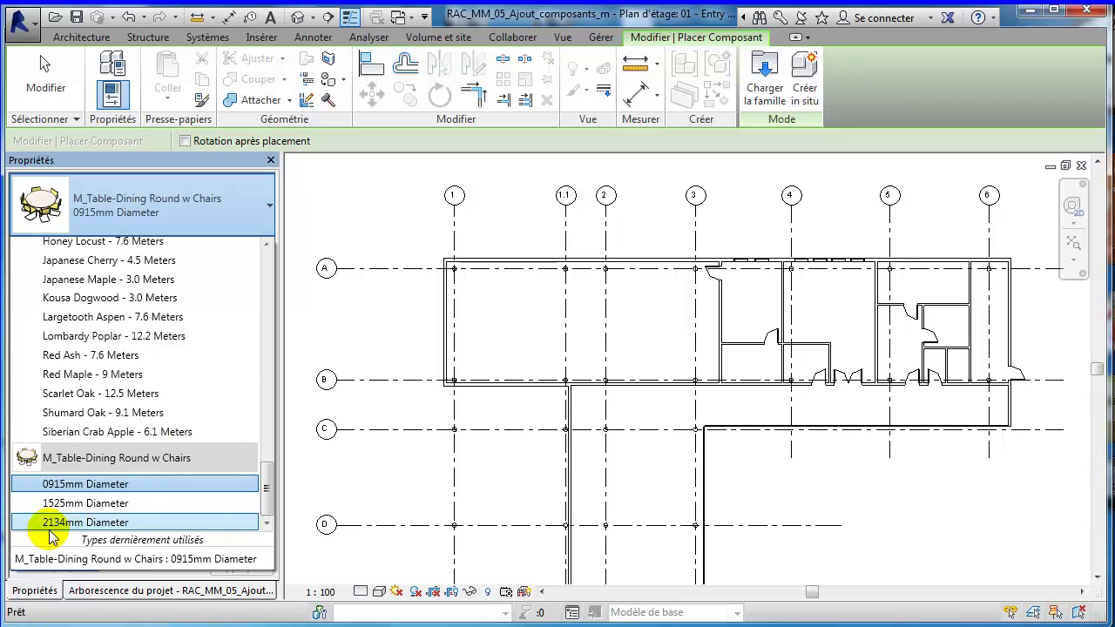
click(74, 484)
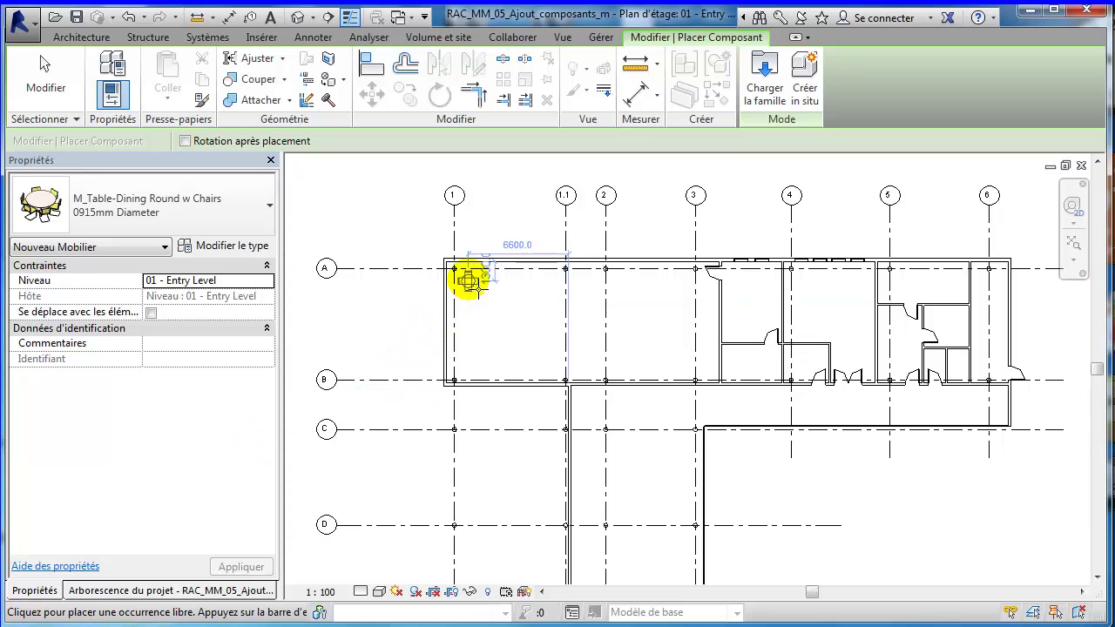
scroll(468, 277, up, 1)
scroll(468, 277, up, 3)
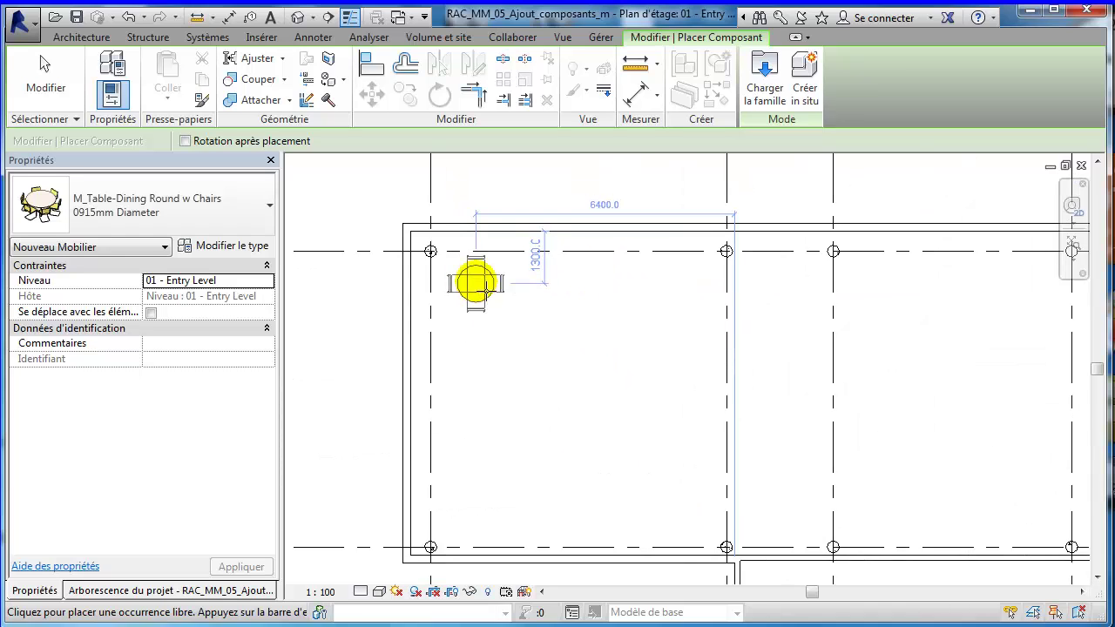
click(475, 288)
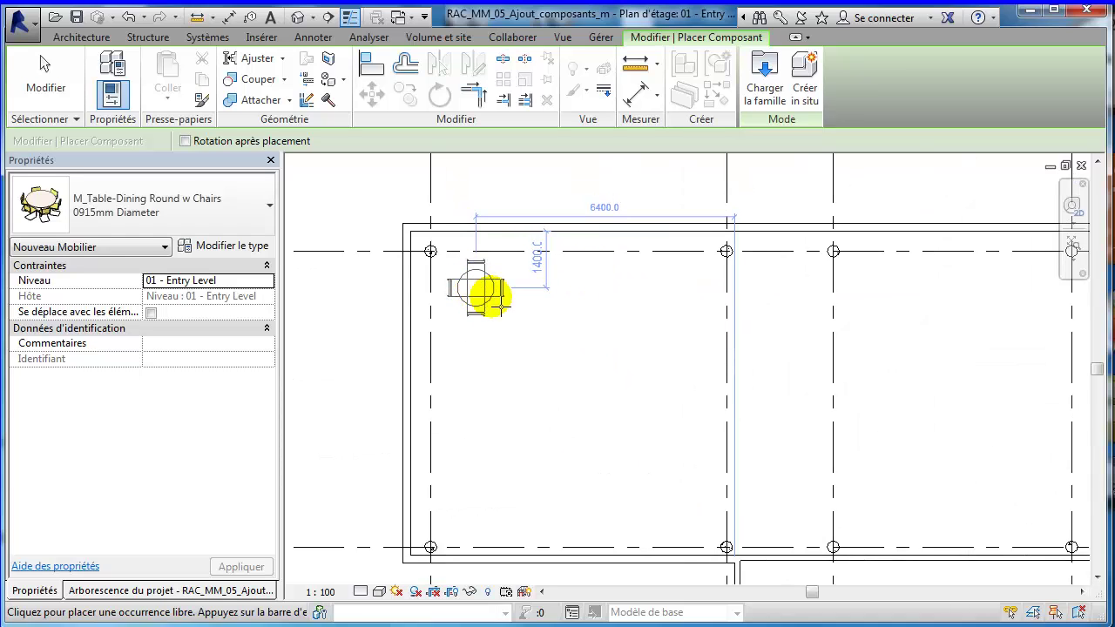
click(39, 75)
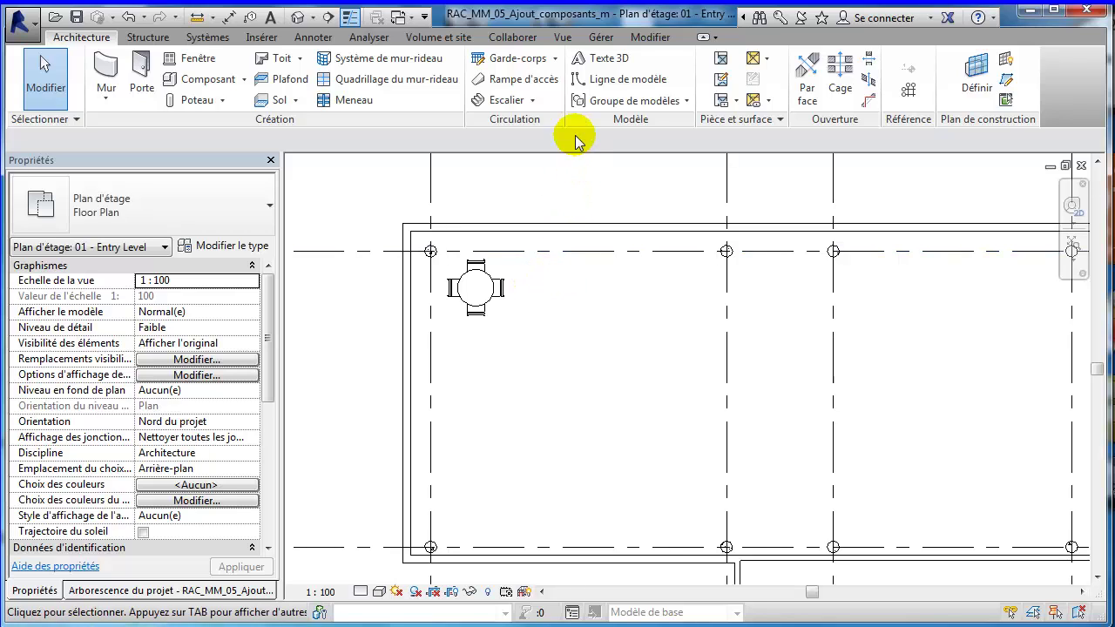
- Array the dining table linearly as 7 grouped and associated items, with the last one about 13700 mm horizontally toward grid 3
click(641, 38)
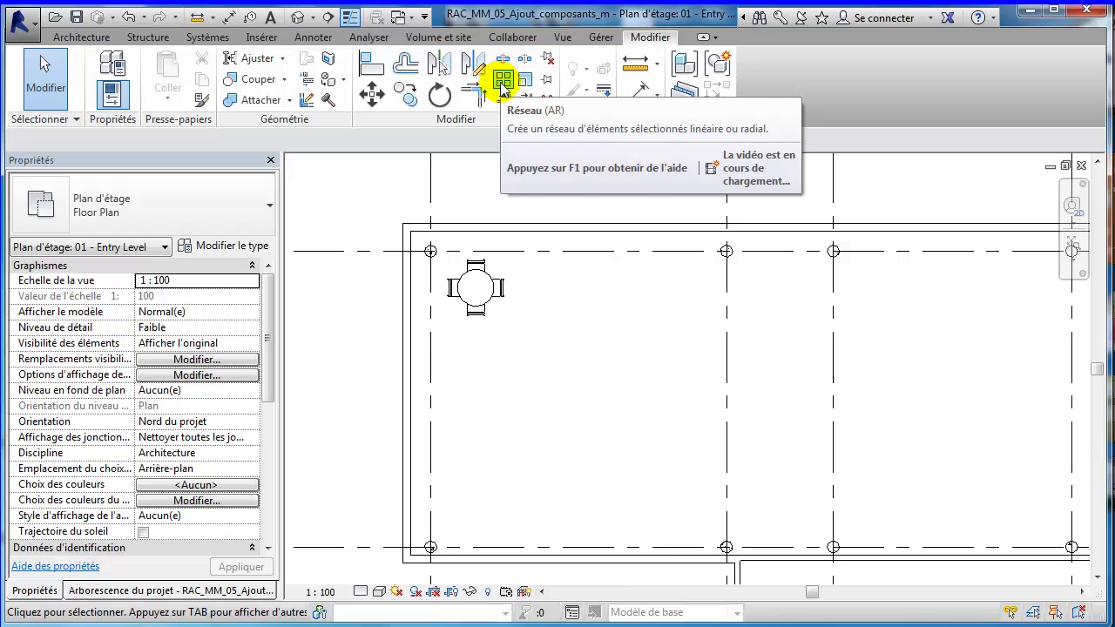
click(486, 294)
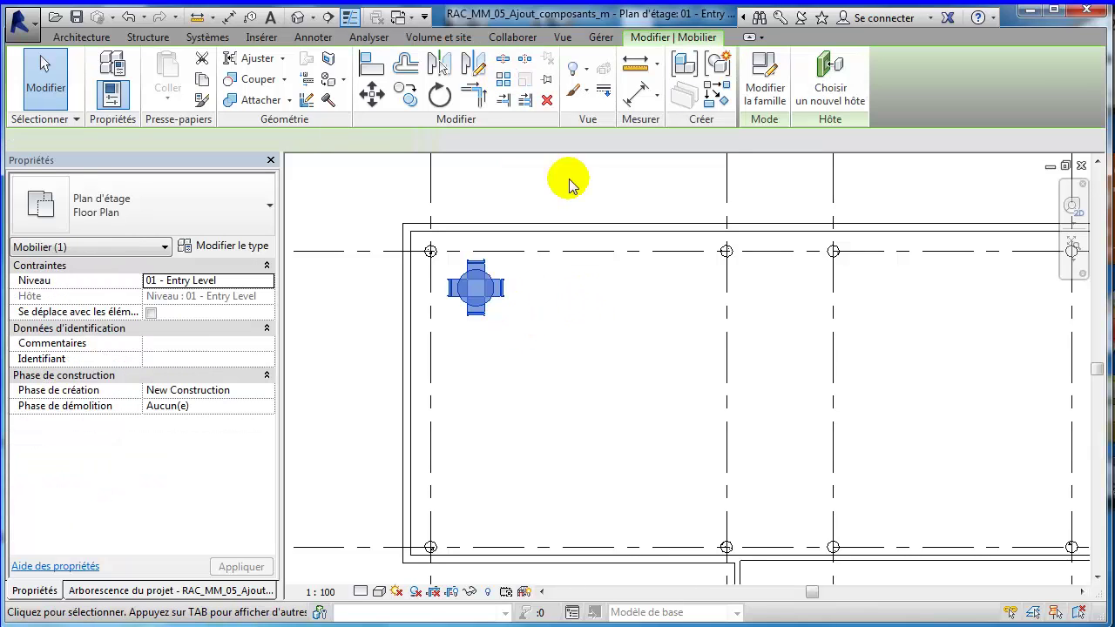
click(503, 80)
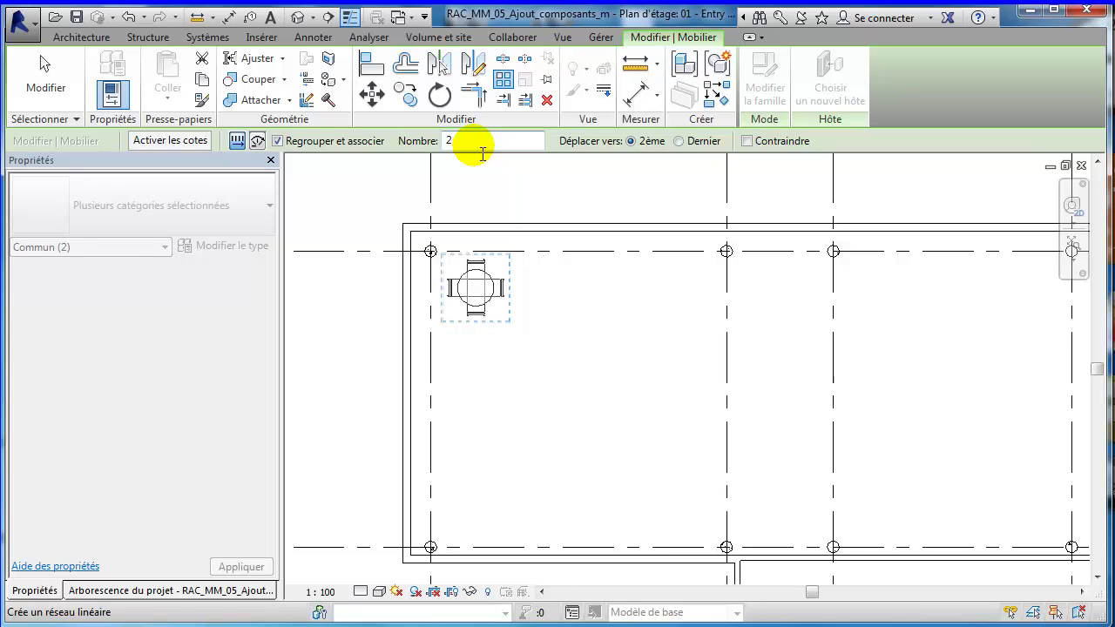
double_click(445, 147)
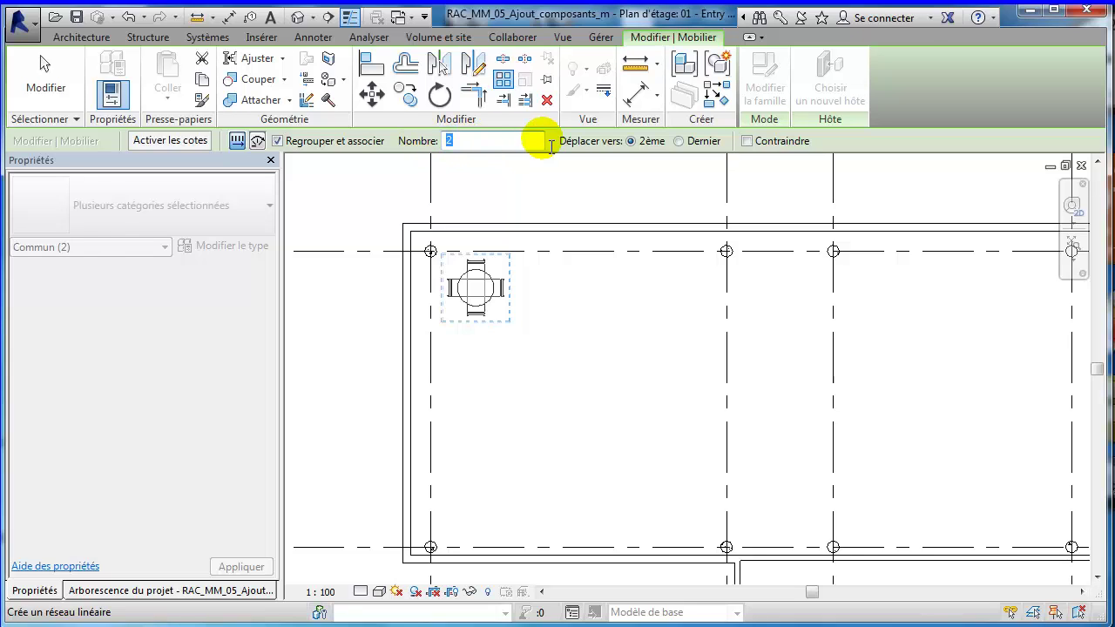
text(7)
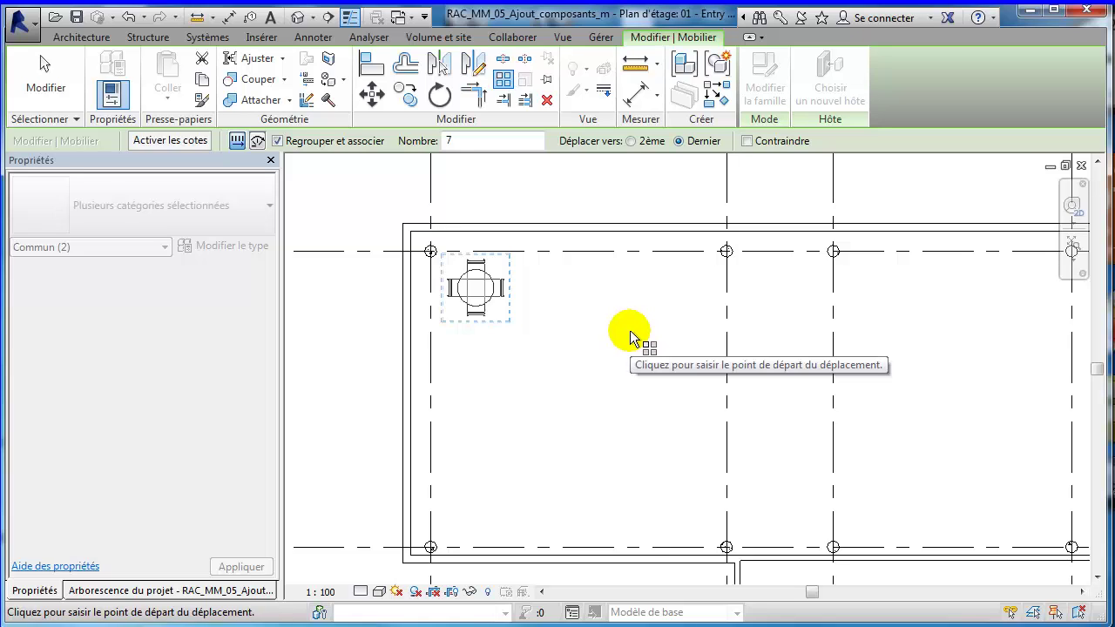
click(476, 294)
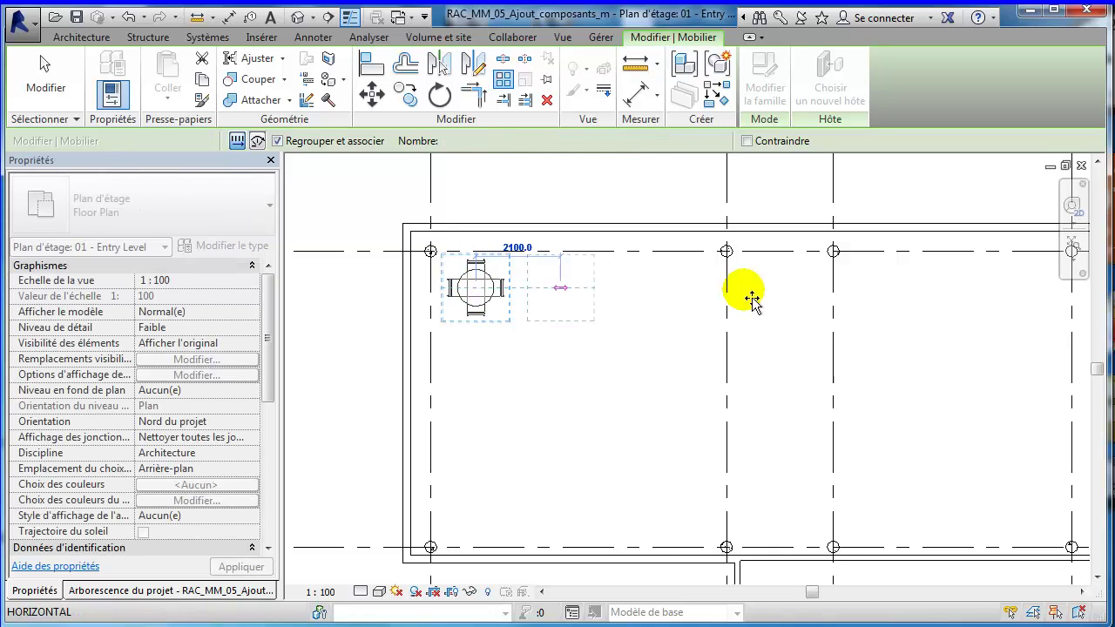
scroll(792, 292, down, 1)
scroll(859, 277, down, 2)
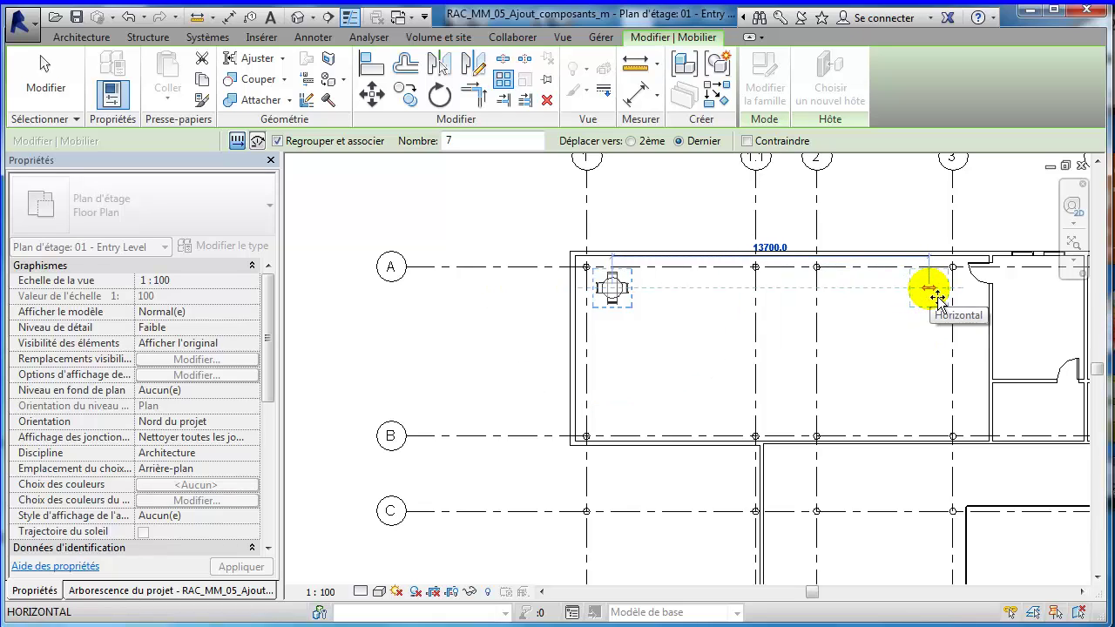
click(928, 287)
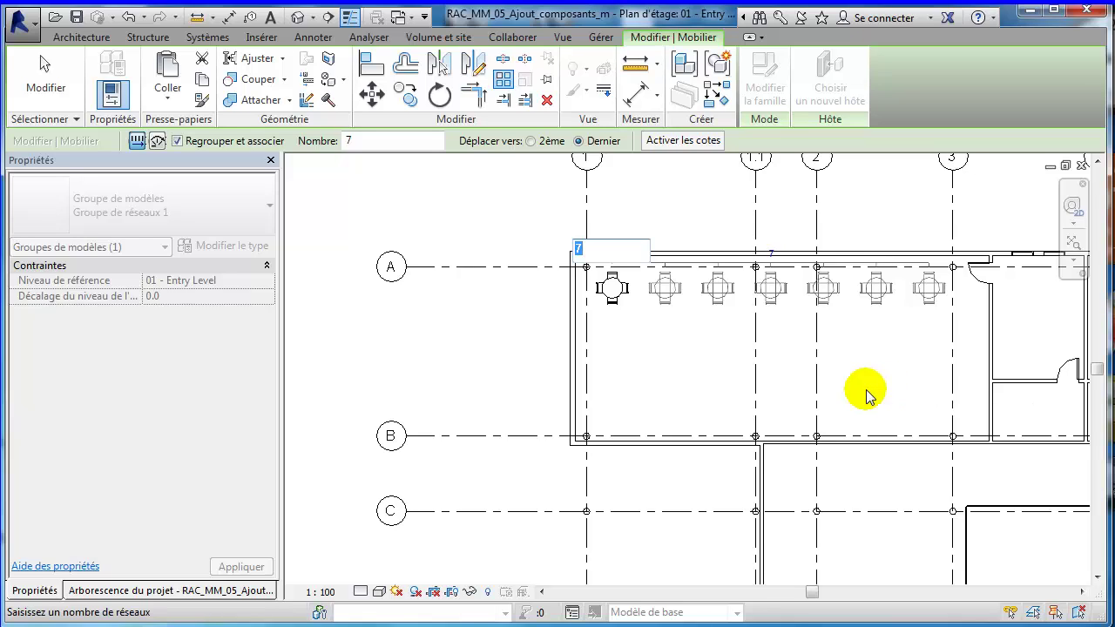
click(45, 83)
click(697, 346)
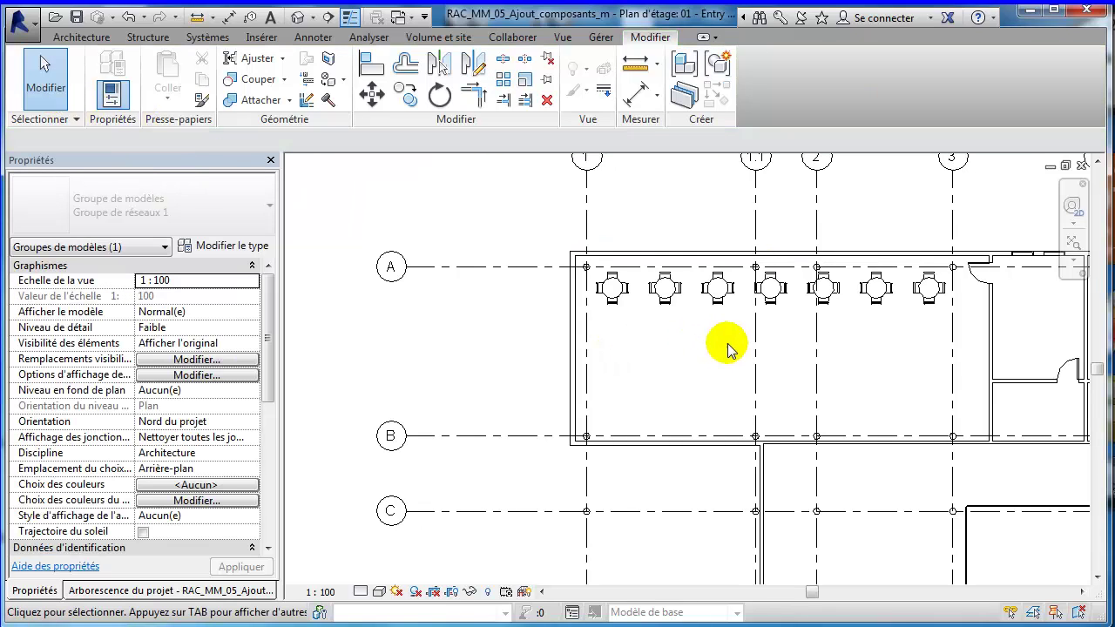
- Select the row of arrayed tables and filter the selection to only the Groupes de modèles category
middle_drag(829, 367, 795, 372)
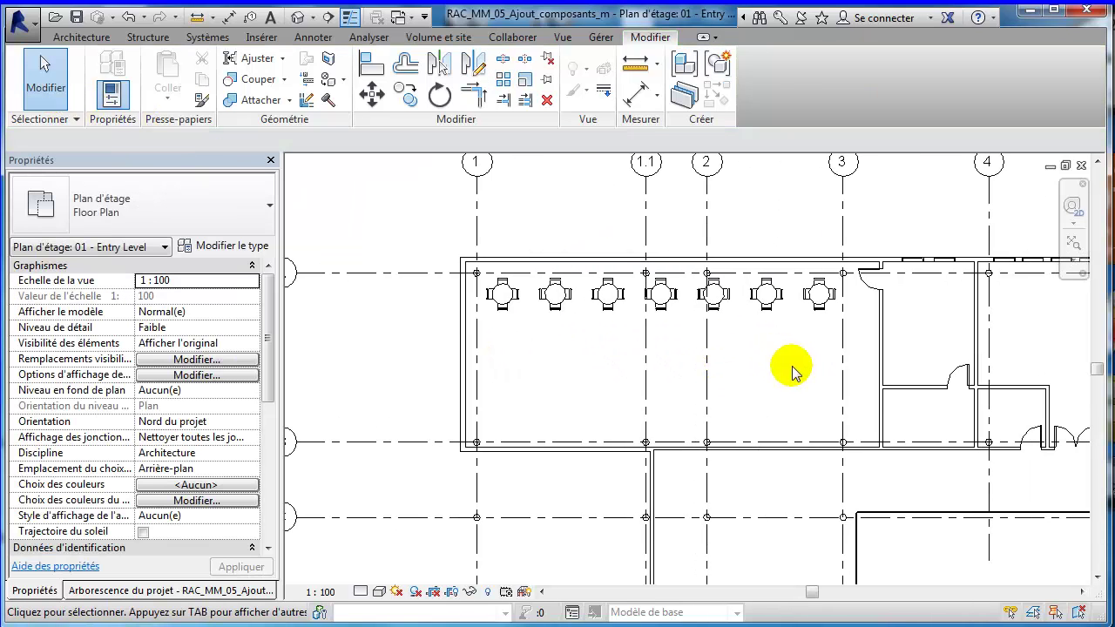
scroll(776, 326, up, 1)
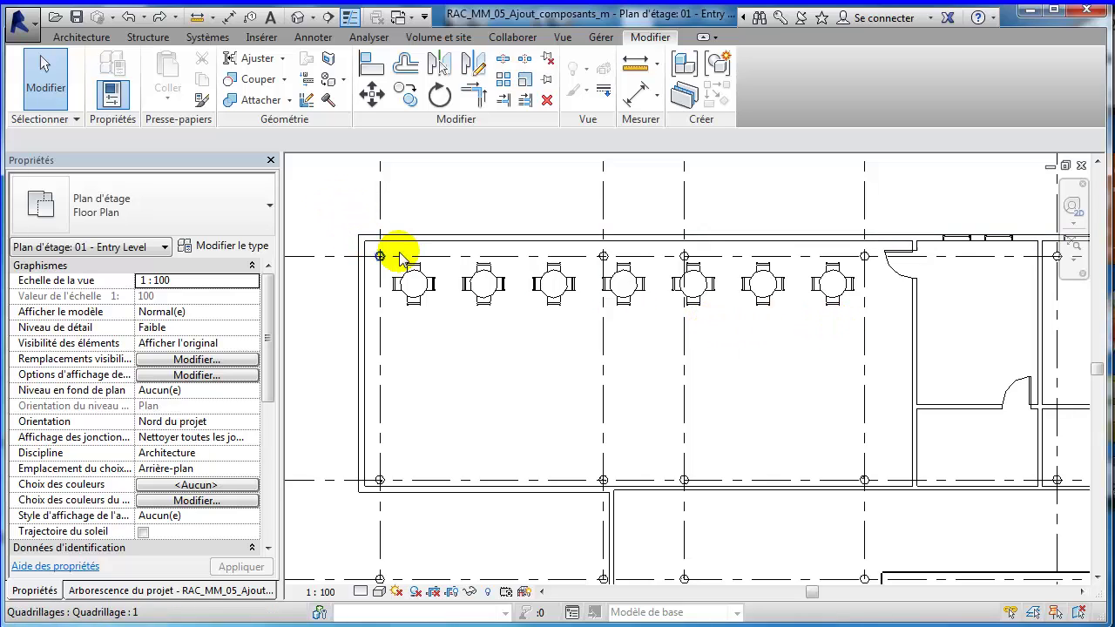
drag(849, 355, 398, 241)
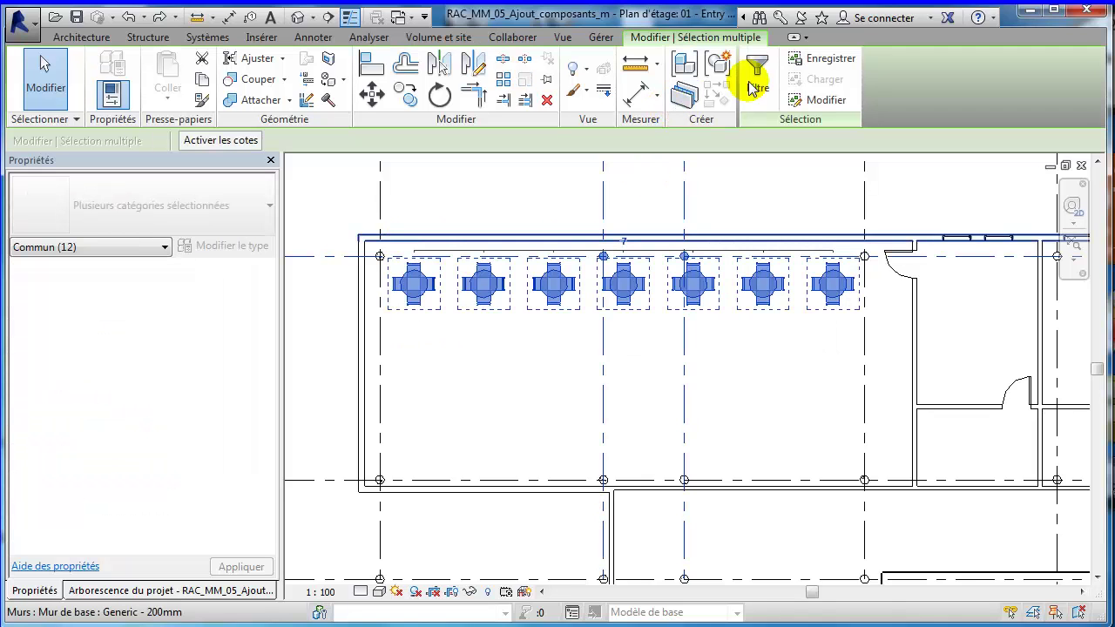
click(755, 81)
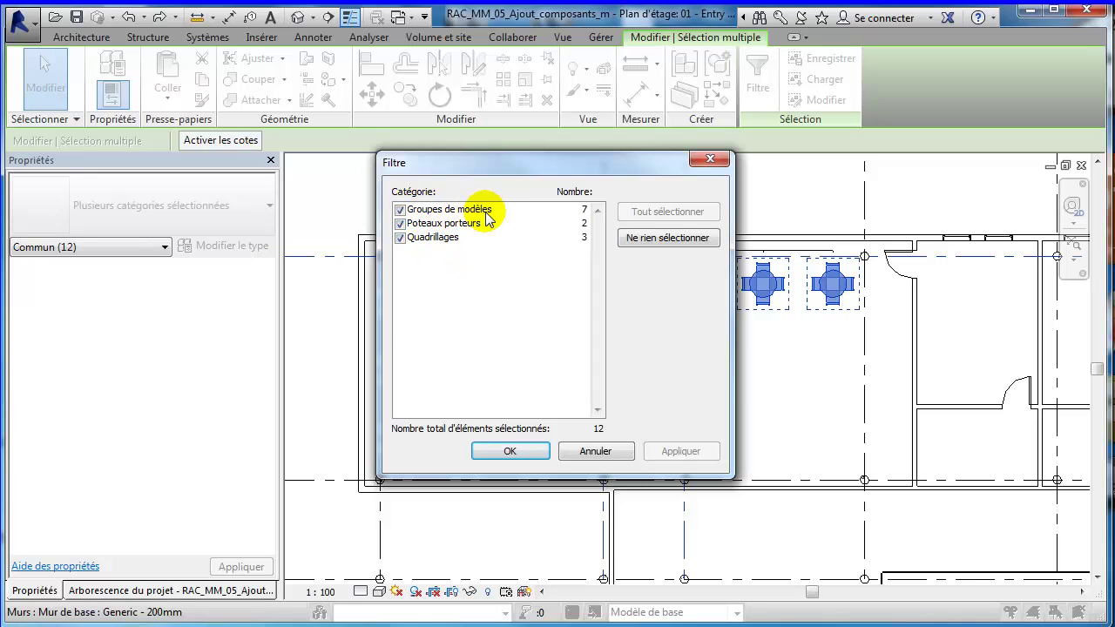
click(656, 238)
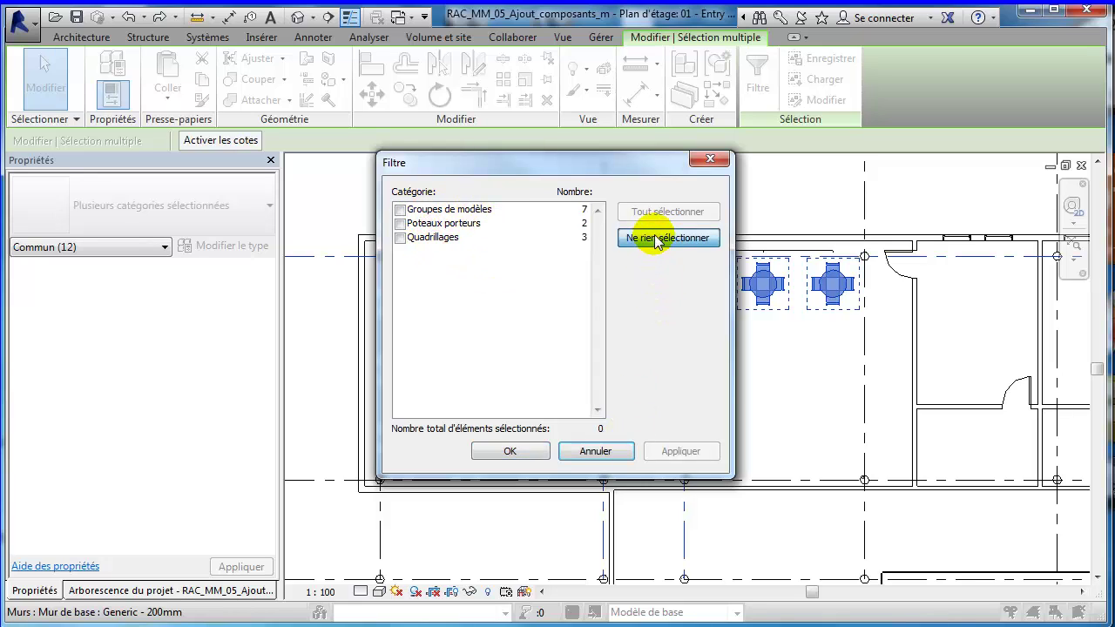
click(400, 210)
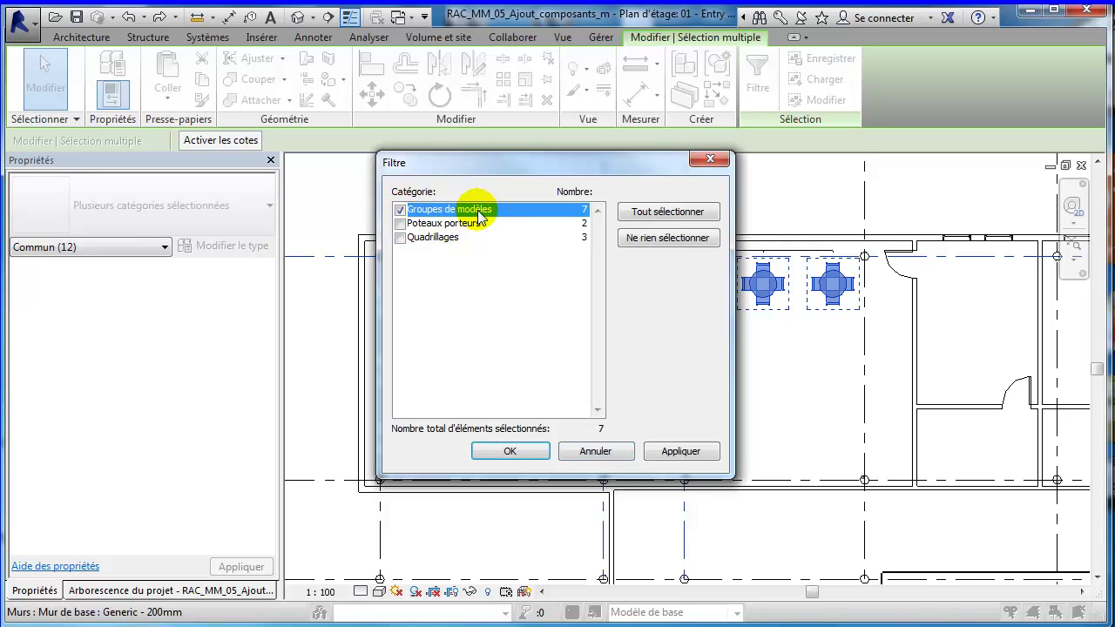
click(509, 452)
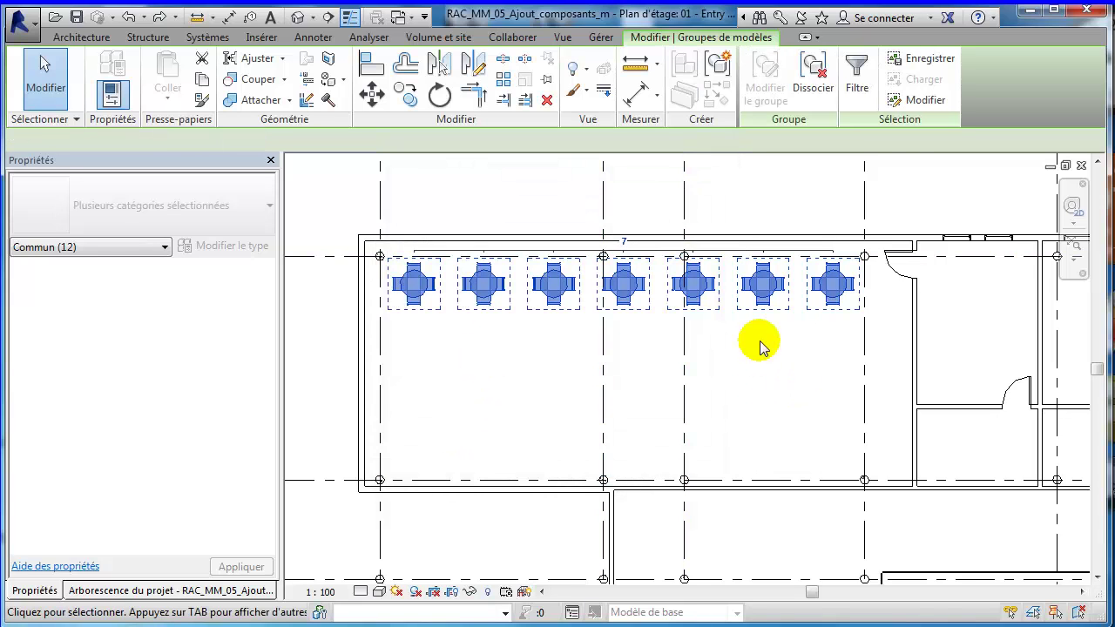
- Array the selected row of tables linearly as 3 grouped and associated items, with the last one about 5300 mm vertically down toward grid B
click(503, 83)
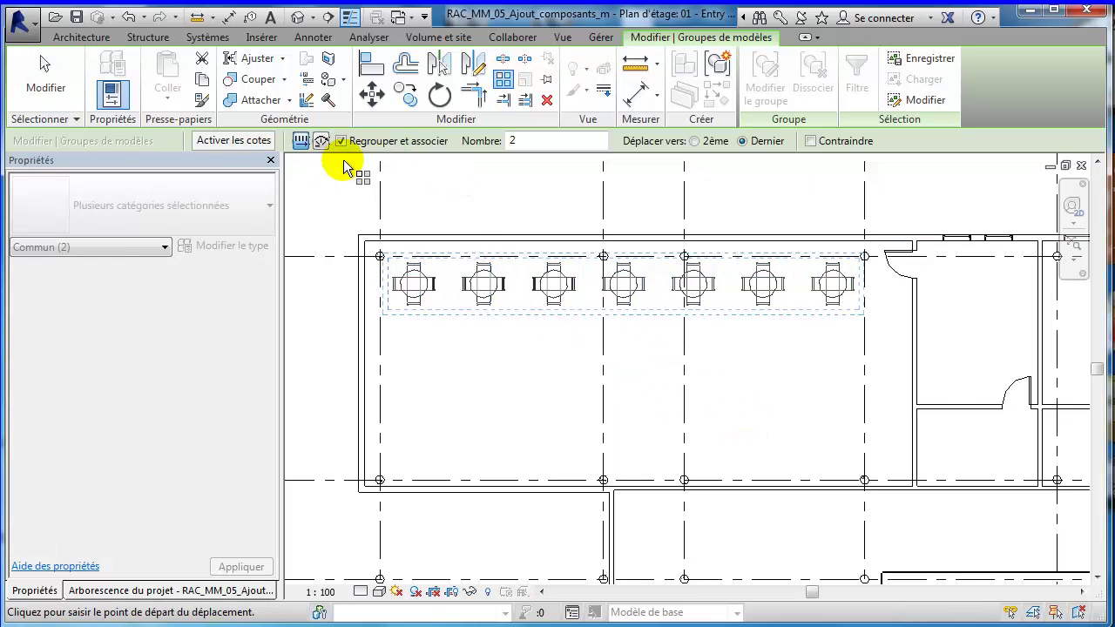
drag(528, 142, 493, 140)
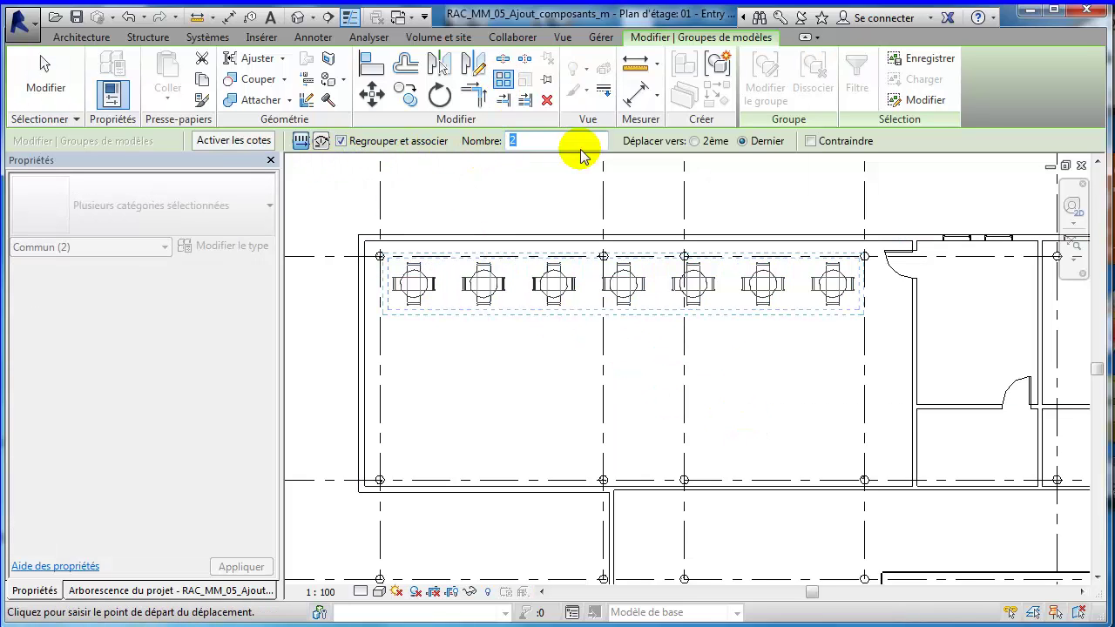
text(3)
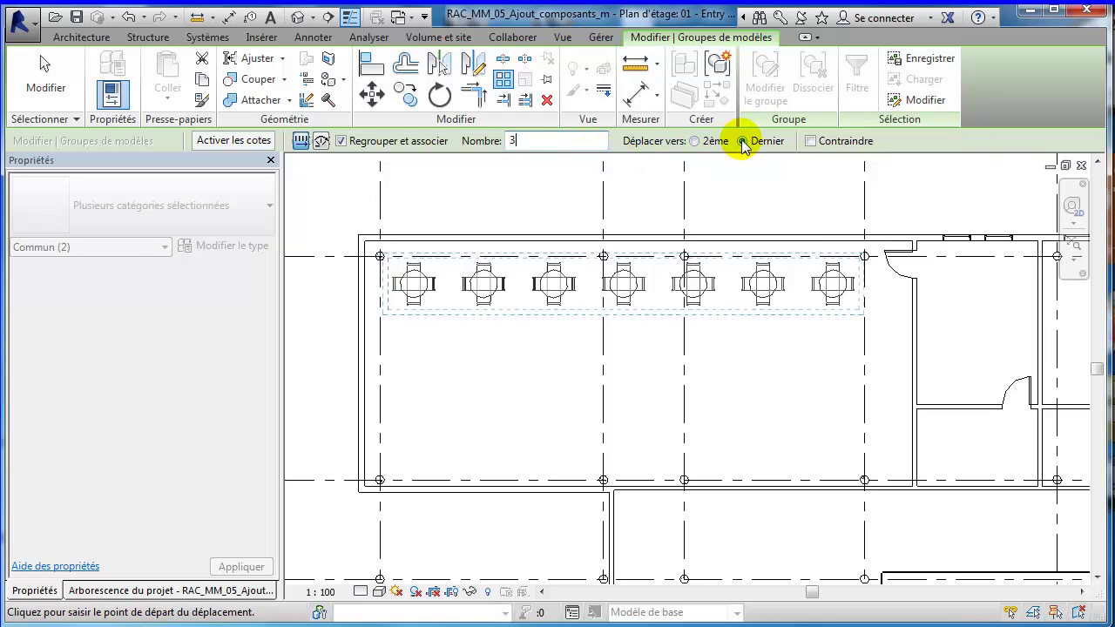
click(414, 284)
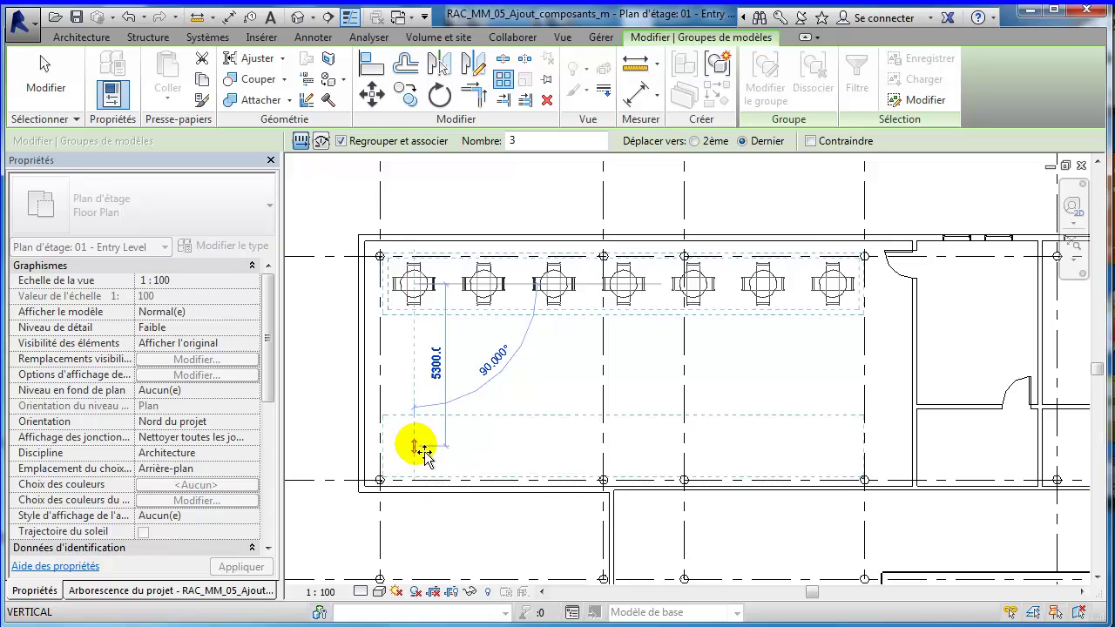
click(415, 443)
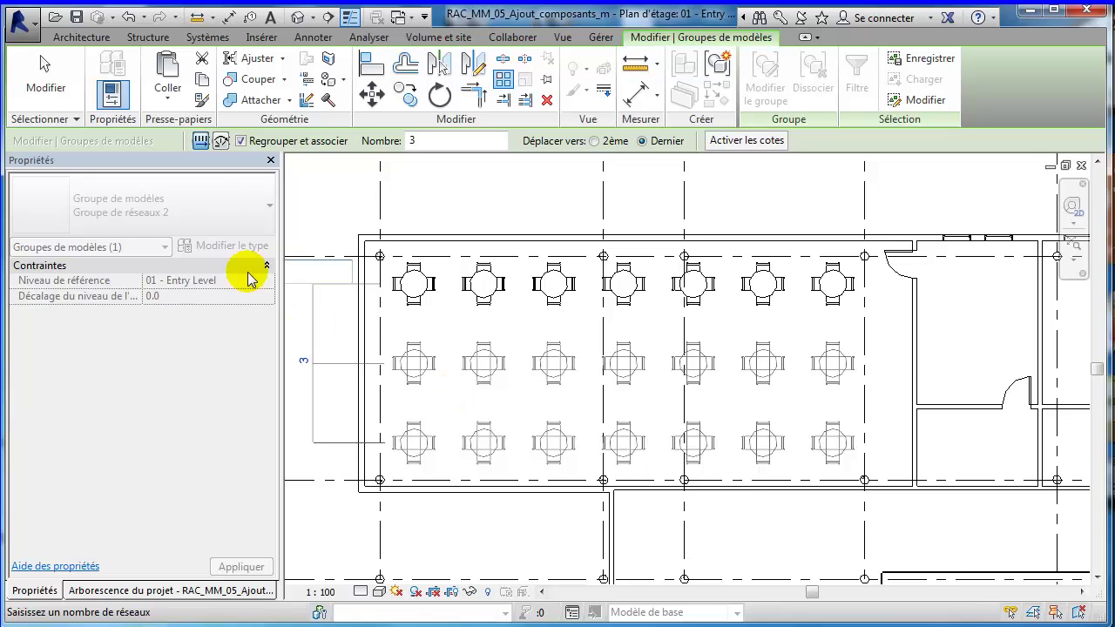
click(52, 100)
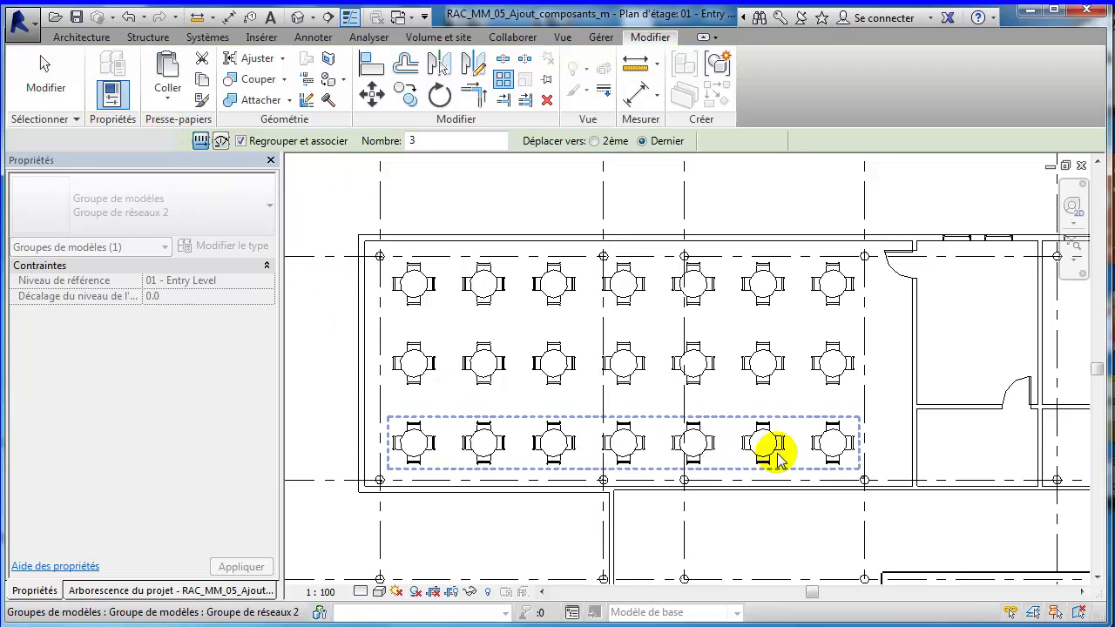
- Ungroup the row of tables nearest grid B to separate it from the vertical array
scroll(810, 527, down, 2)
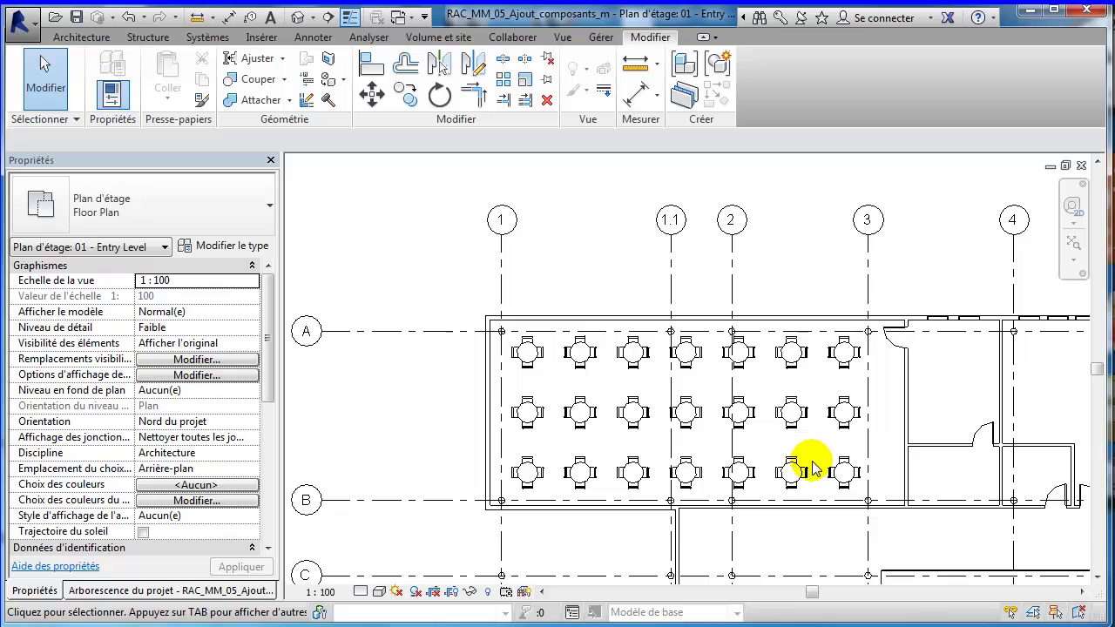
click(839, 479)
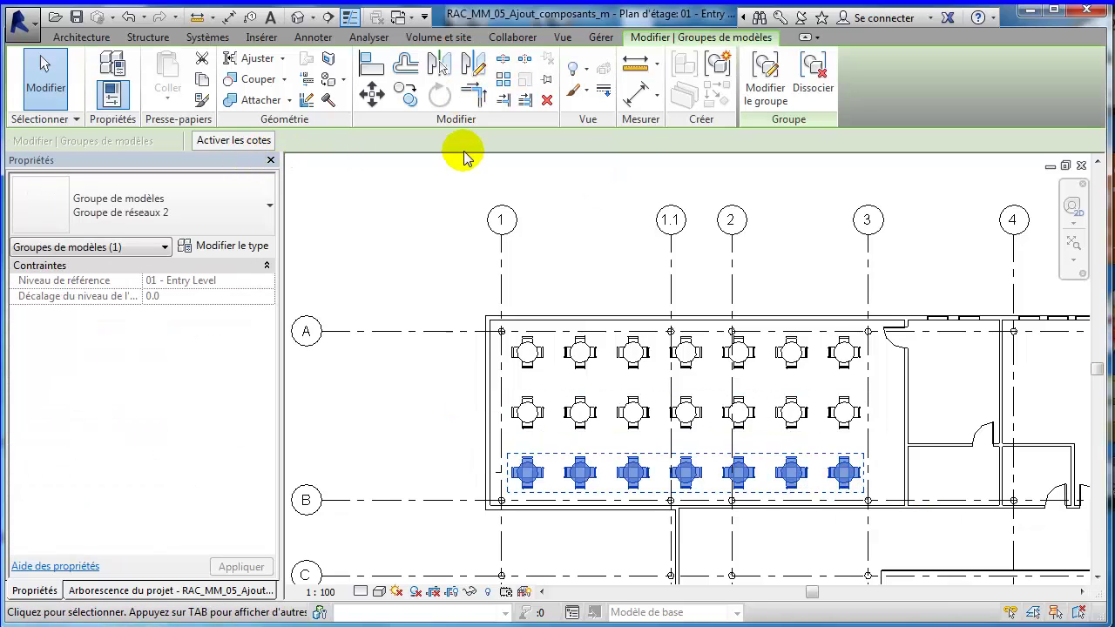
click(816, 95)
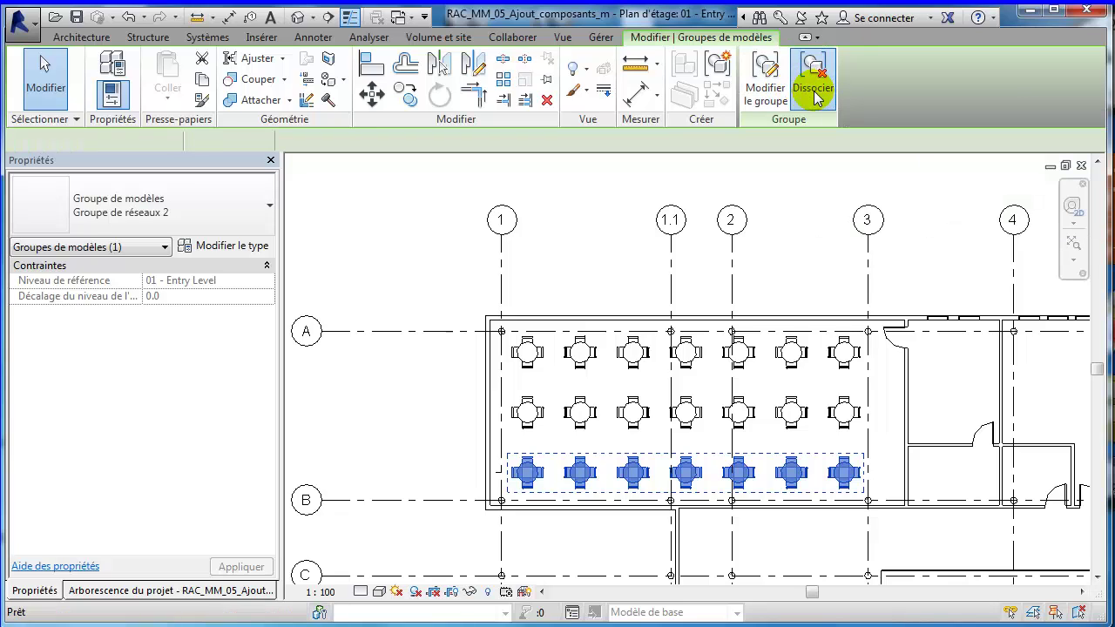
click(1006, 264)
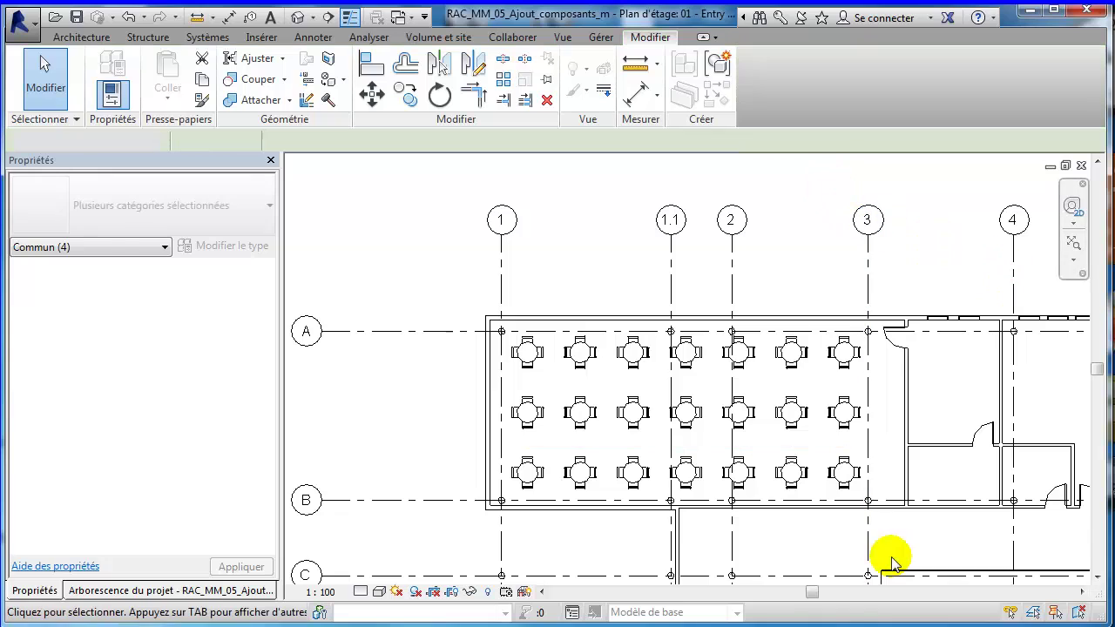
- Delete the four tables between grids 1.1 and 3 in the row nearest grid B
click(697, 484)
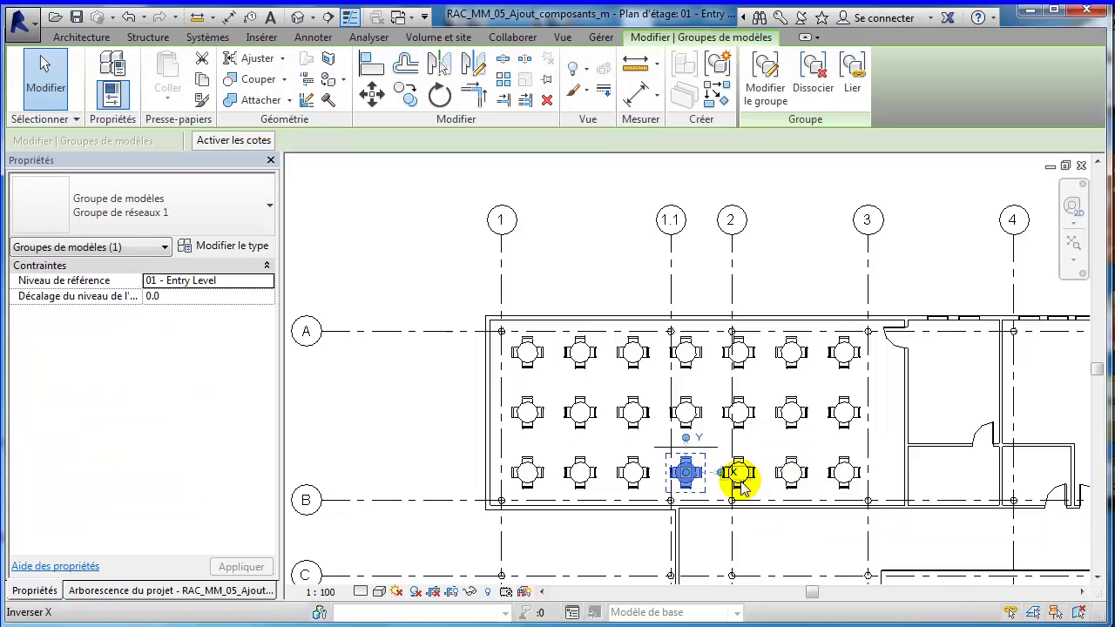
ctrl+click(738, 478)
ctrl+click(792, 478)
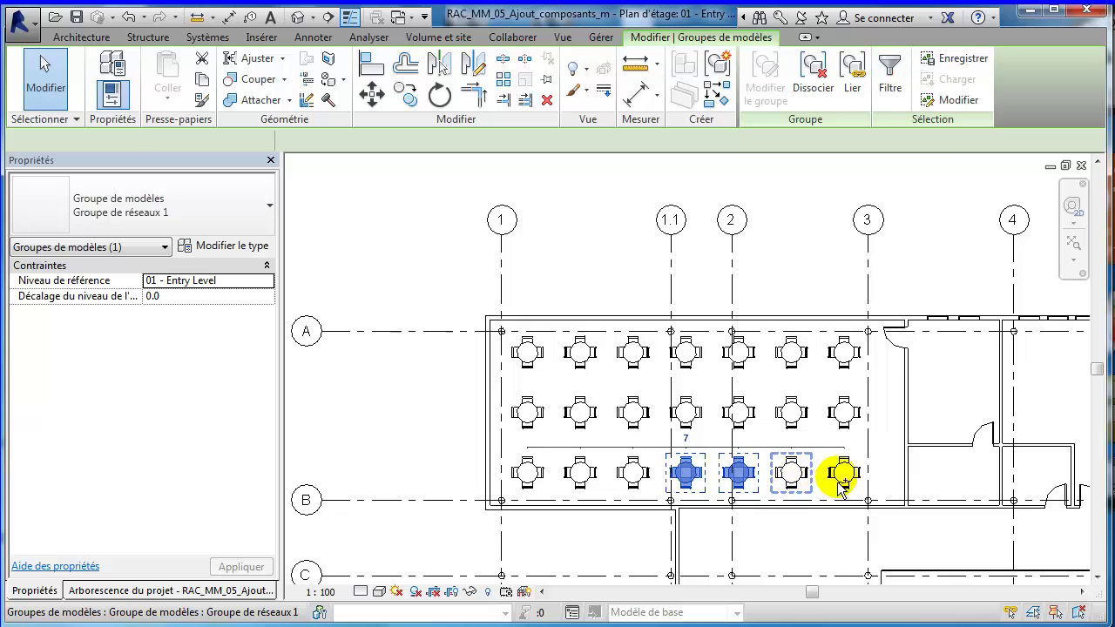
ctrl+click(809, 511)
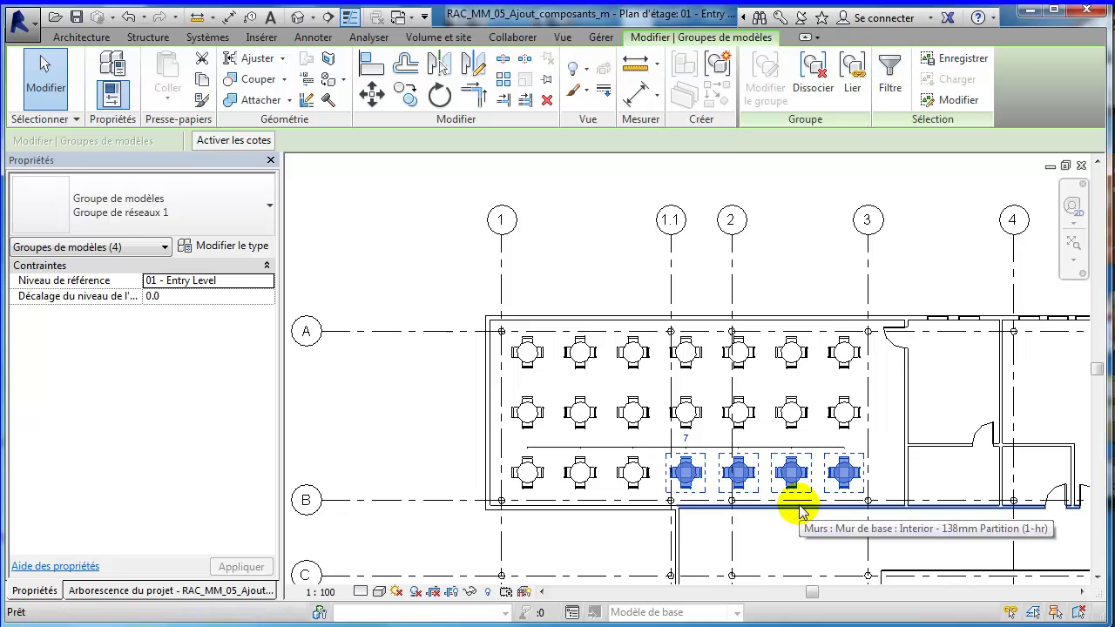
key(Delete)
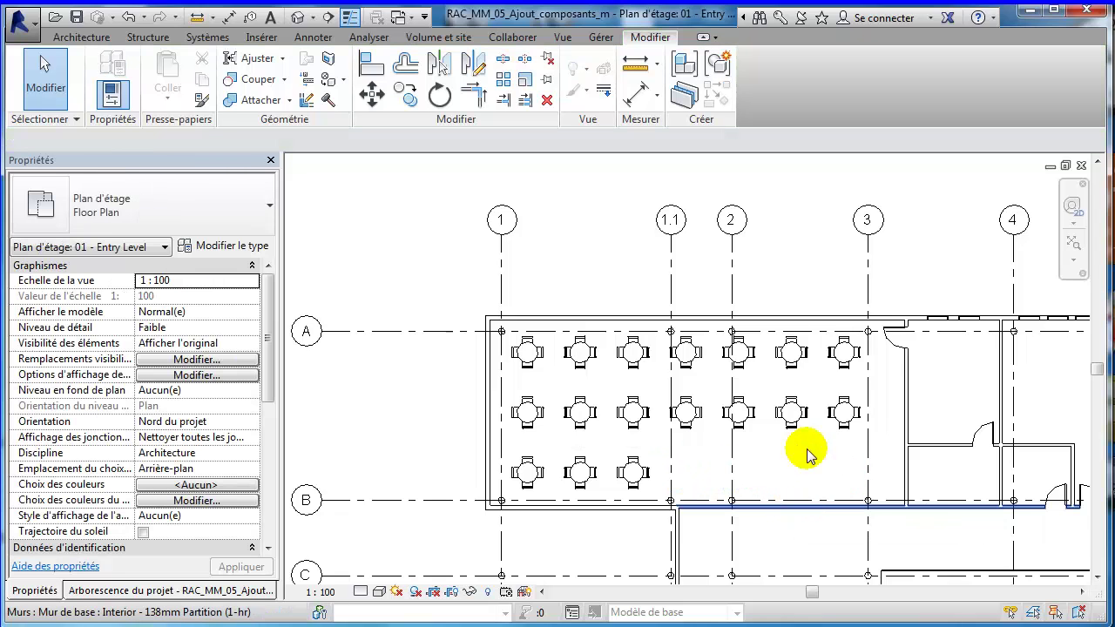
- Ungroup the row of tables along grid A and the middle row
click(848, 413)
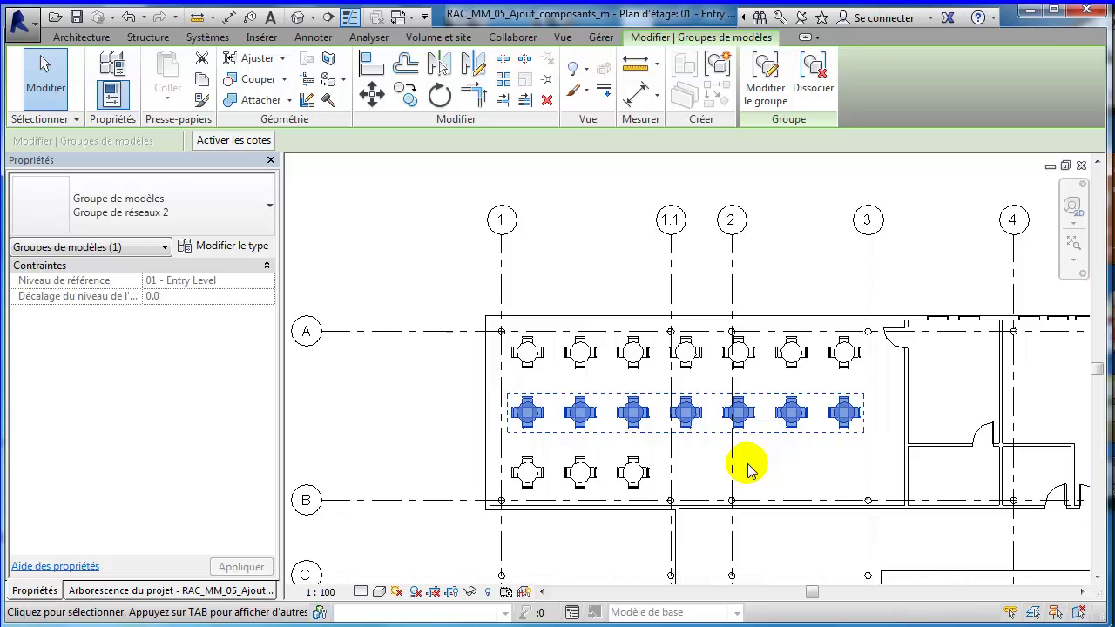
click(782, 470)
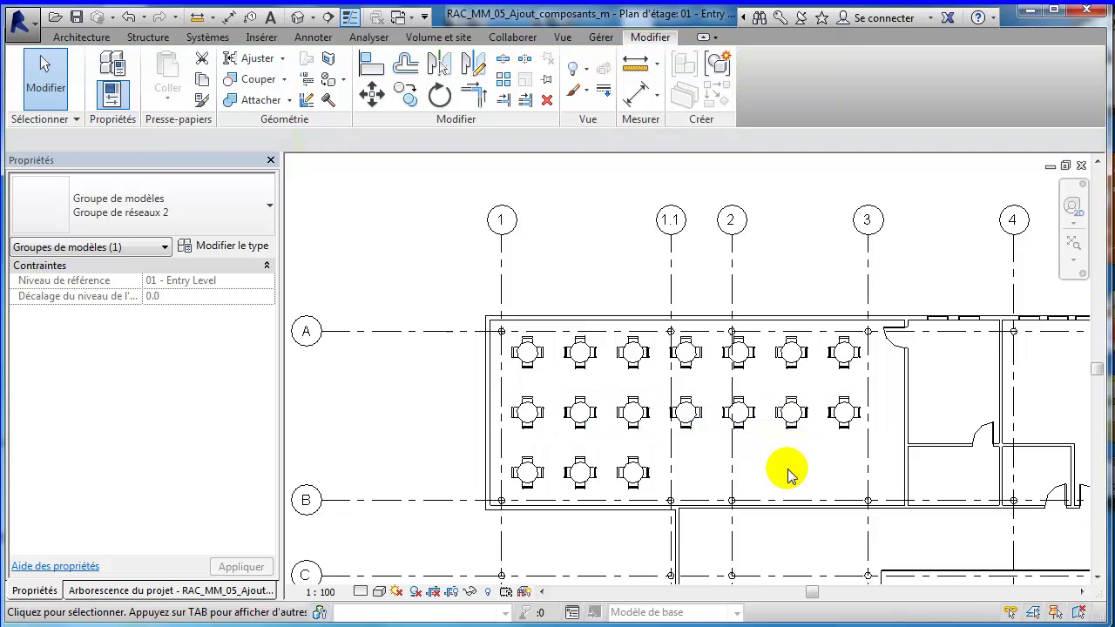
click(841, 357)
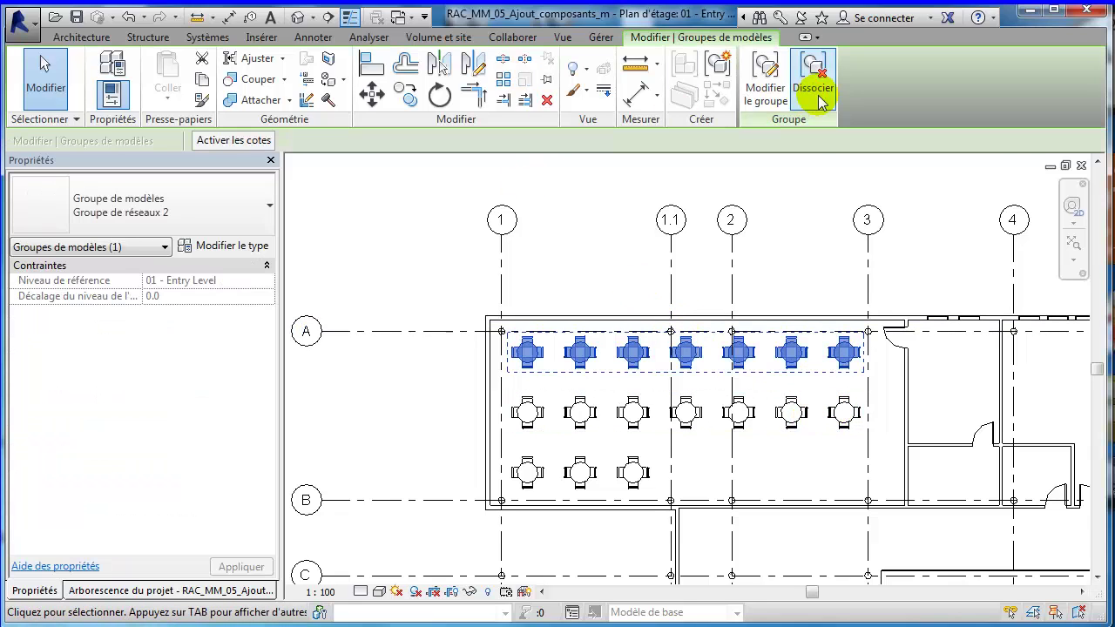
click(841, 406)
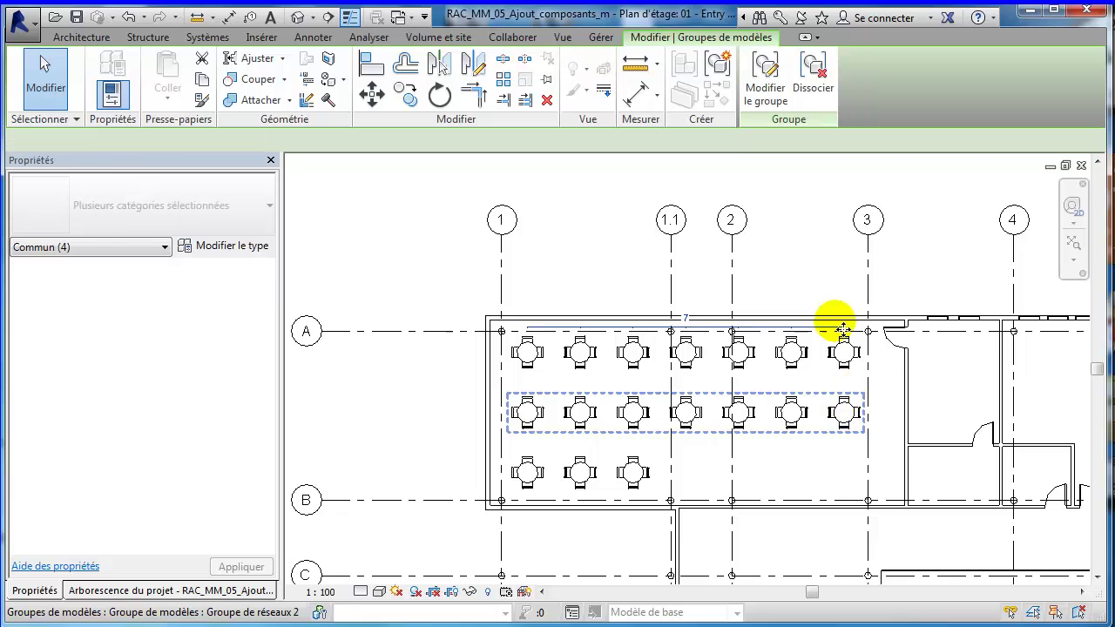
- Delete the table nearest grid 3 from both the middle row and the row along grid A
click(842, 431)
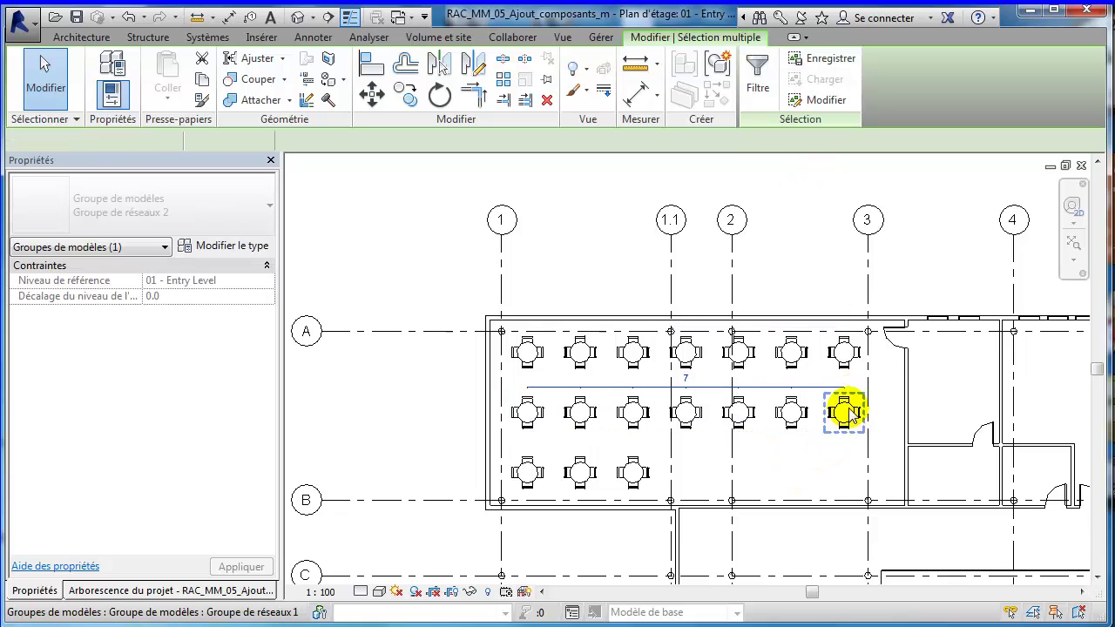
key(Delete)
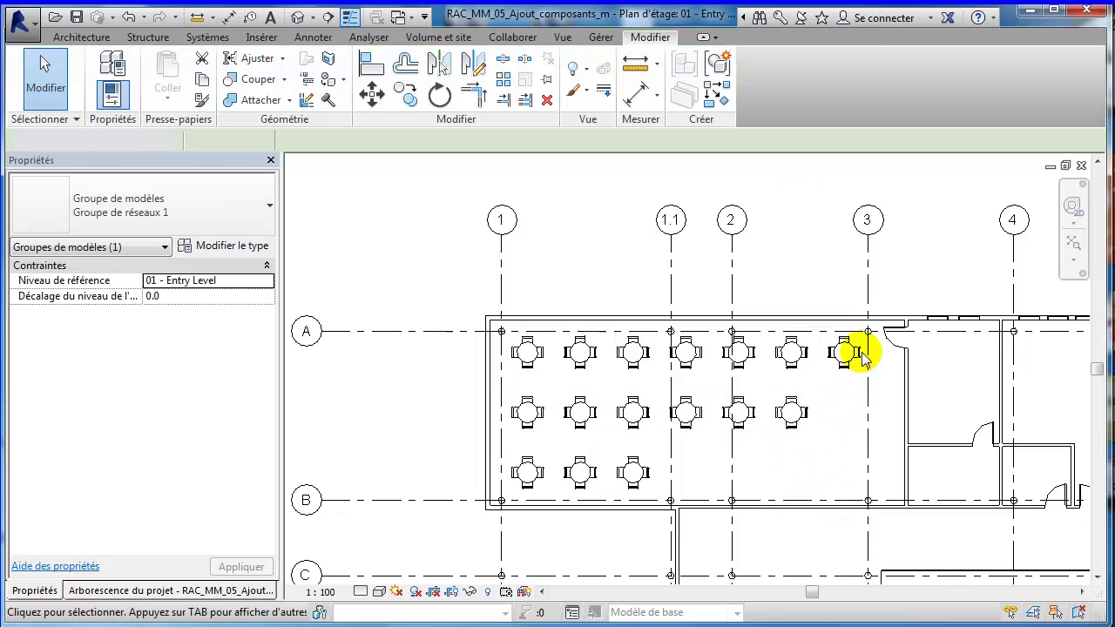
click(846, 369)
key(Delete)
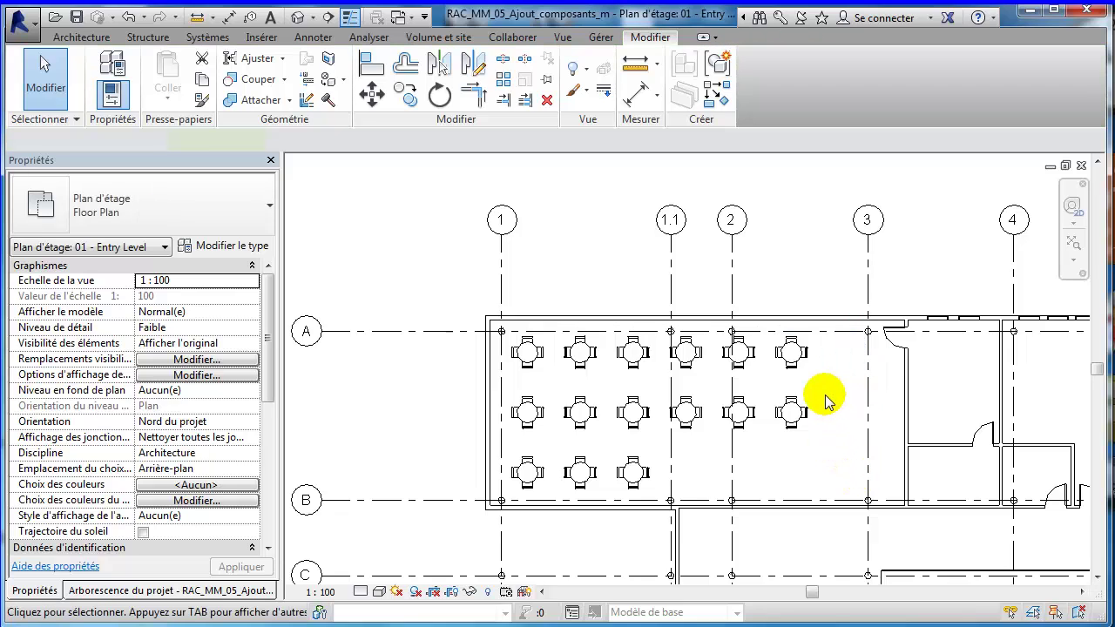